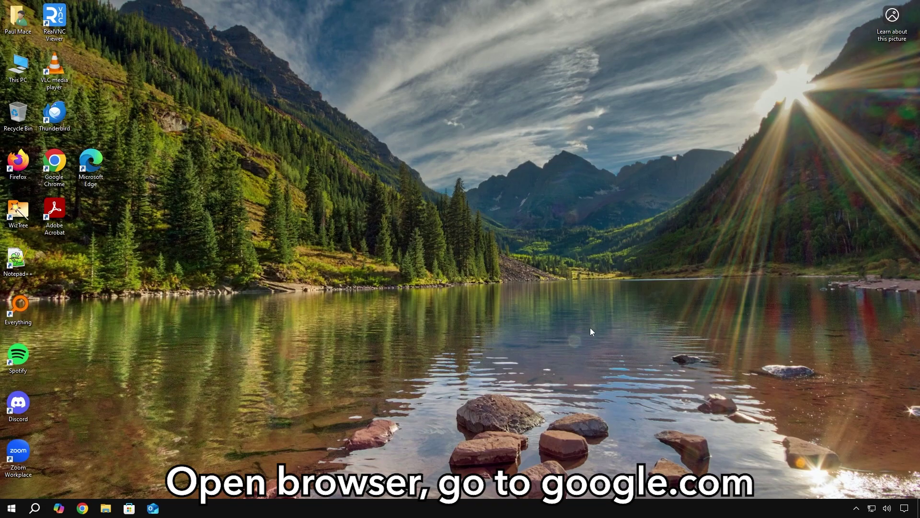
Load google.com in Chrome and search Google for 'Flyby11'.
click(83, 508)
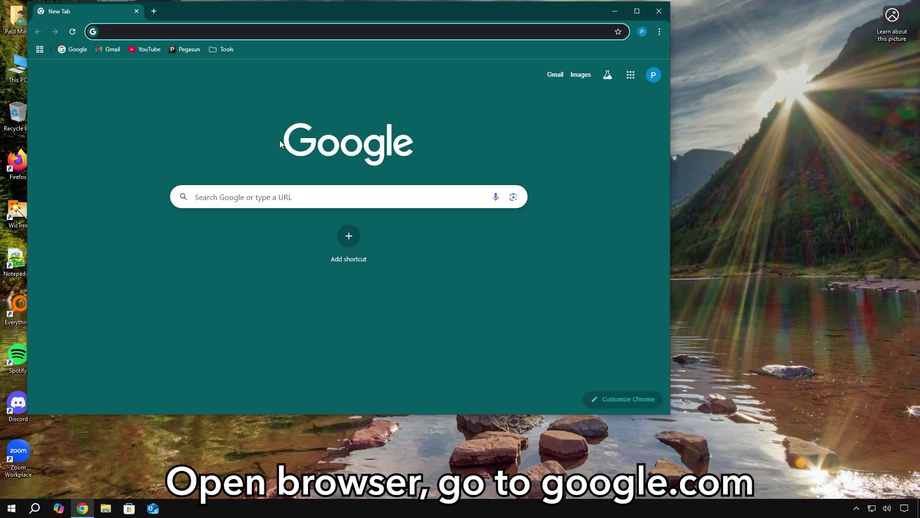
text(google.com)
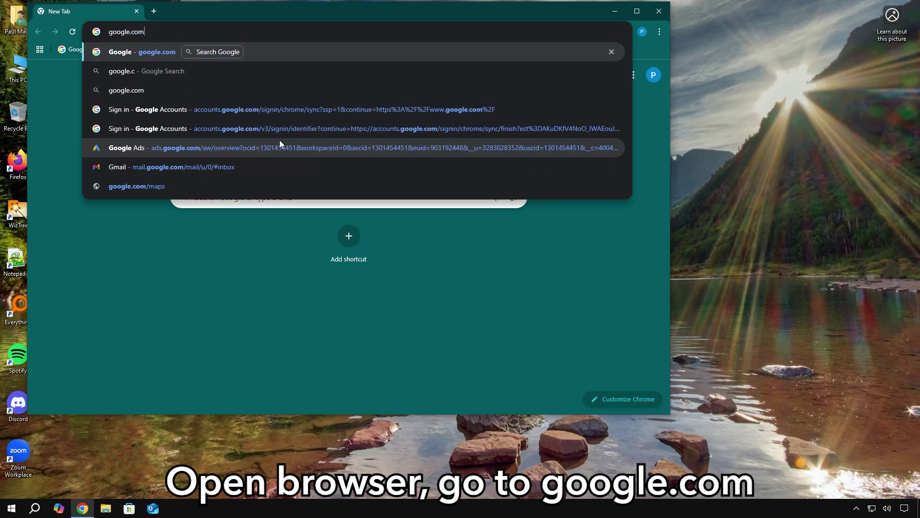
key(Return)
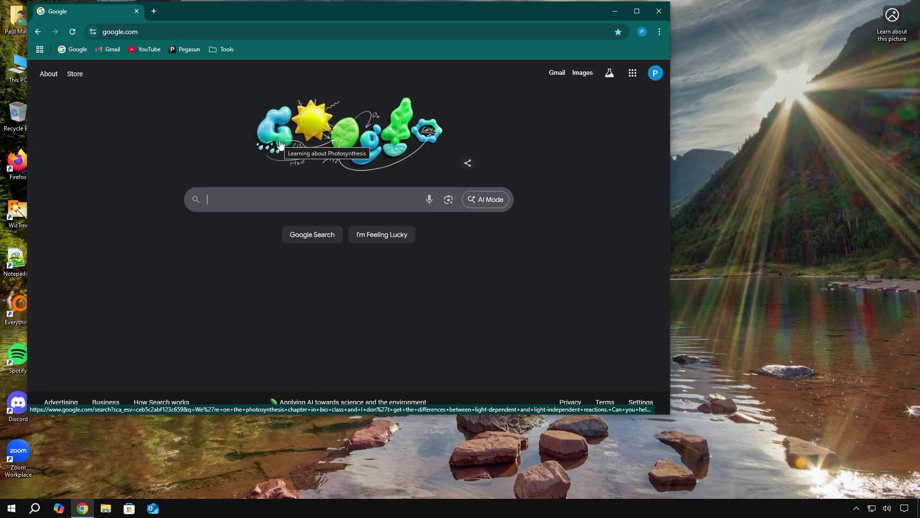
text(F)
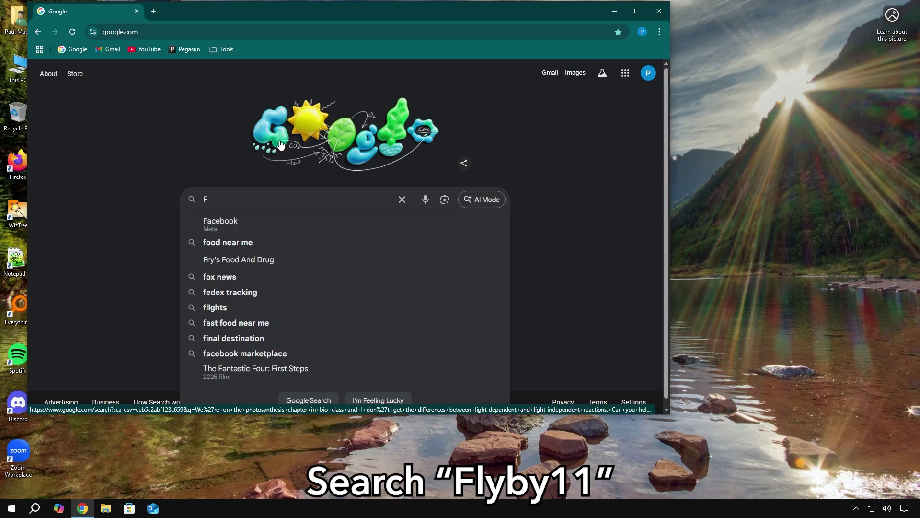
text(lyby11)
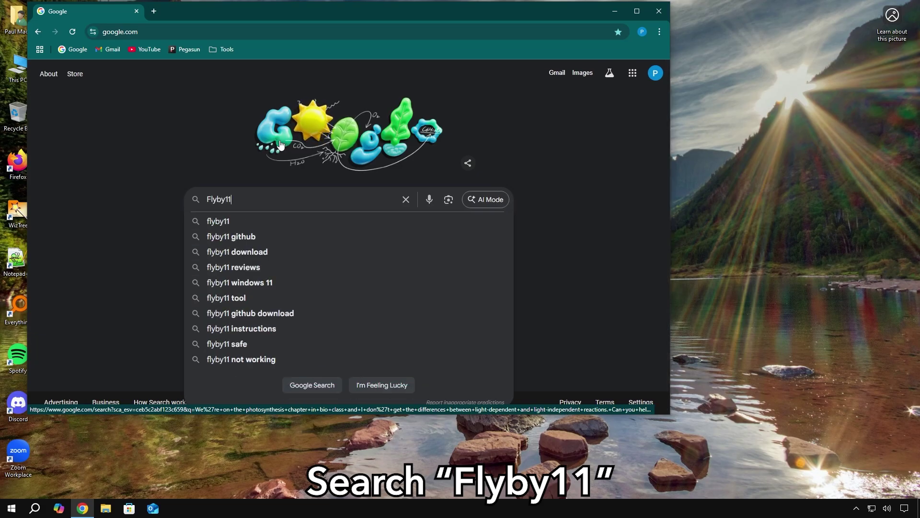
key(Return)
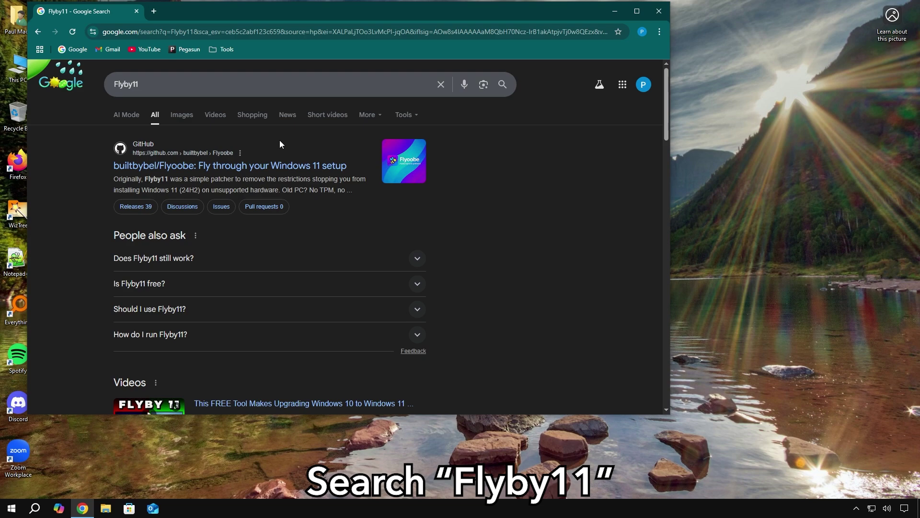
Open the builtbybel/Flyoobe GitHub result and scroll through its README and back up.
click(260, 174)
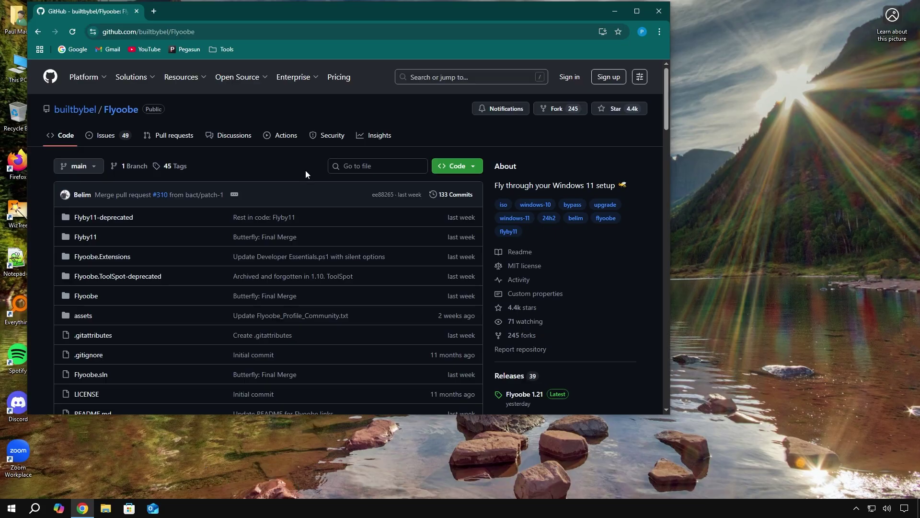
drag(669, 114, 366, 343)
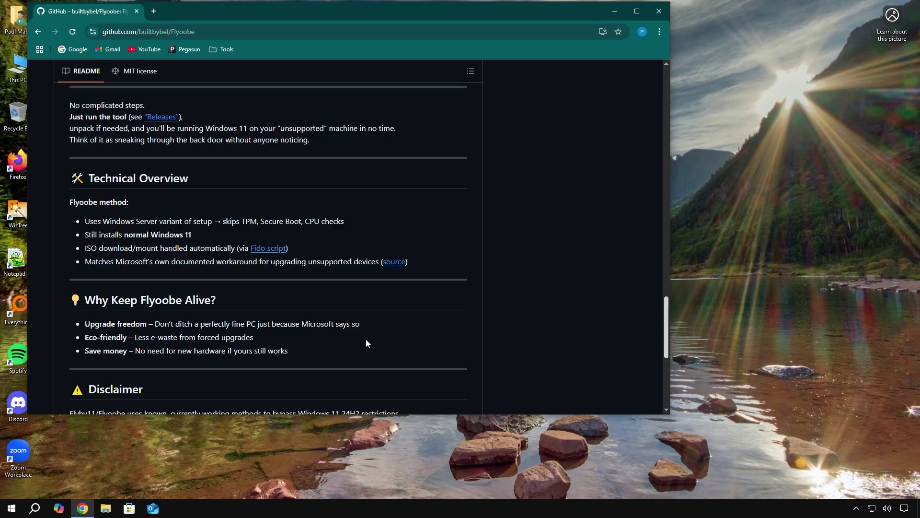
drag(154, 324, 378, 329)
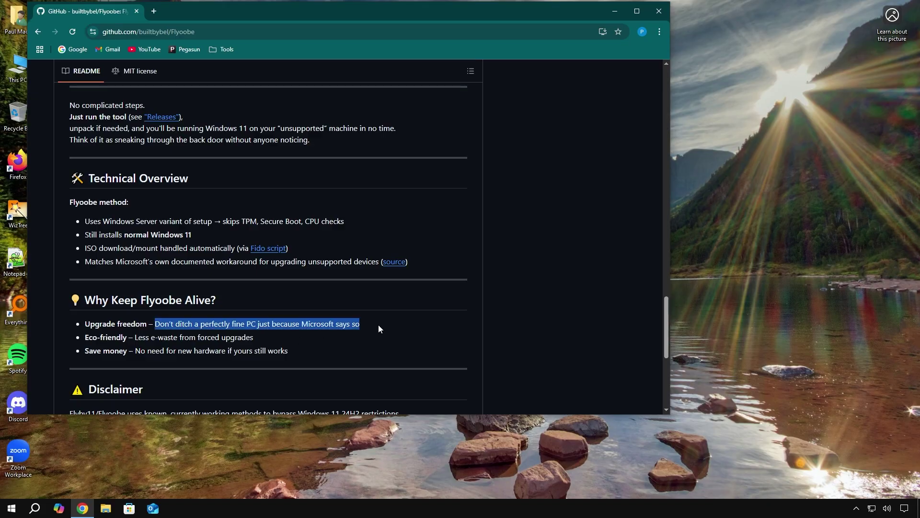
click(378, 329)
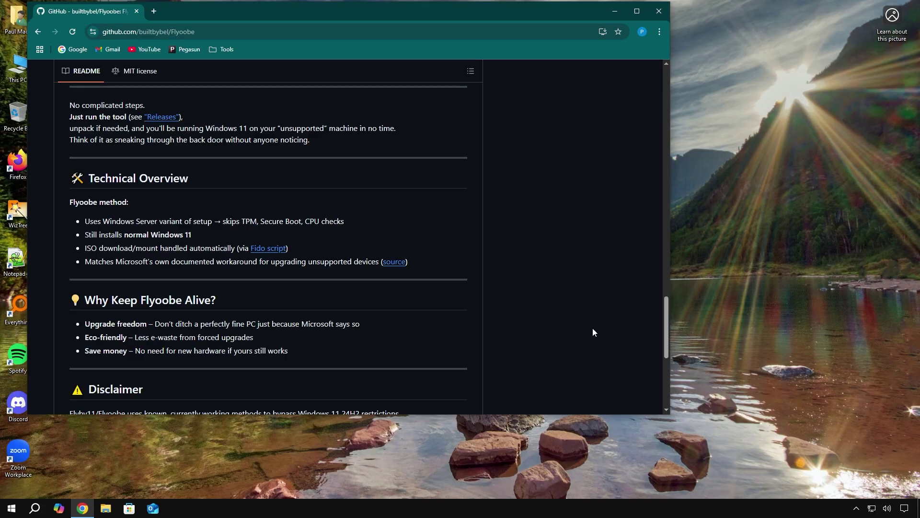
drag(663, 342, 653, 122)
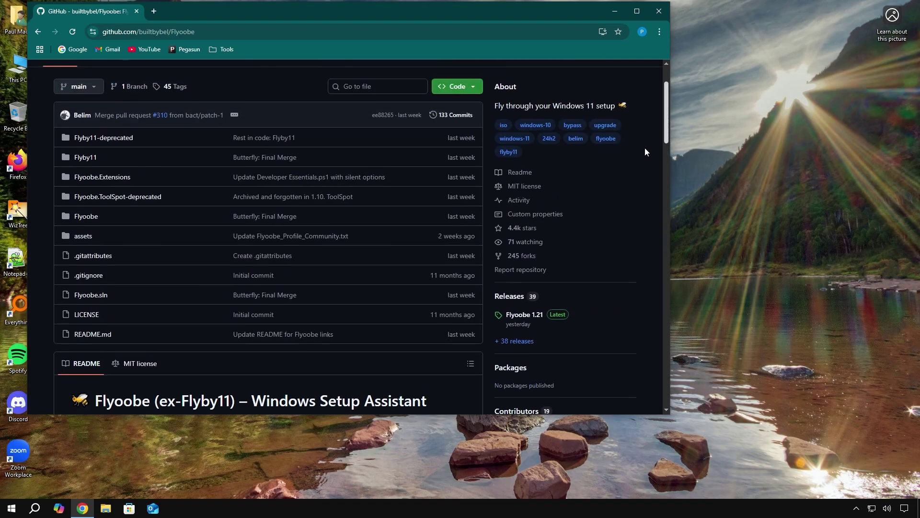
Go to the Flyoobe releases page and locate the Flyoobe 1.21 entry.
click(509, 296)
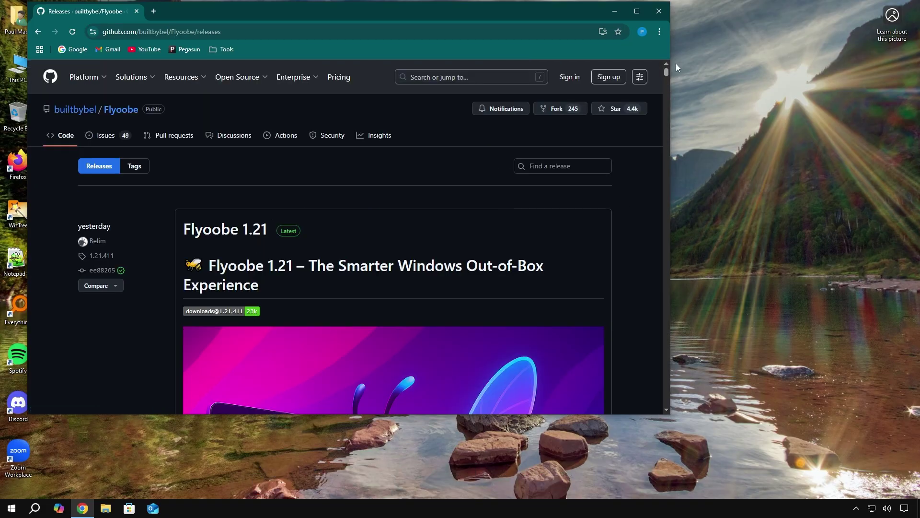
drag(668, 73, 663, 99)
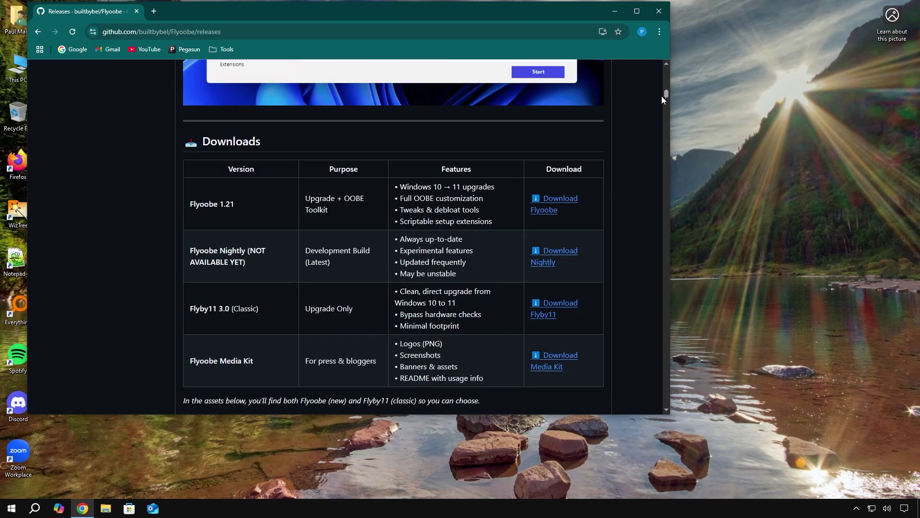
drag(188, 168, 572, 212)
click(576, 214)
Download FlyoobeApp.zip for Flyoobe 1.21, keeping it despite Chrome's suspicious-file warning.
click(549, 212)
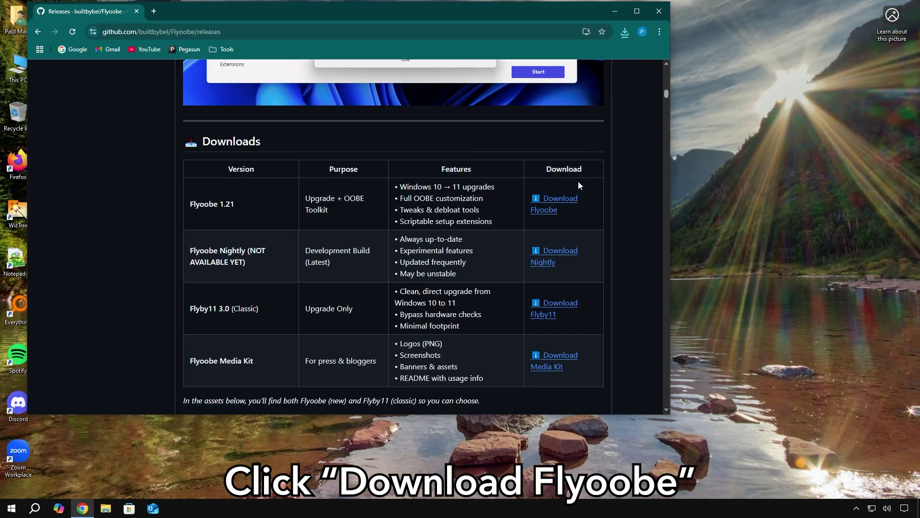
click(625, 32)
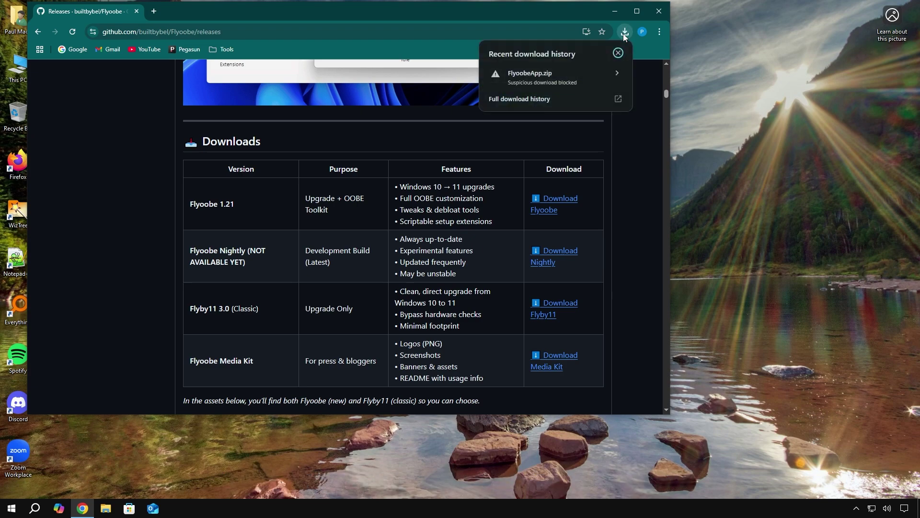
click(570, 81)
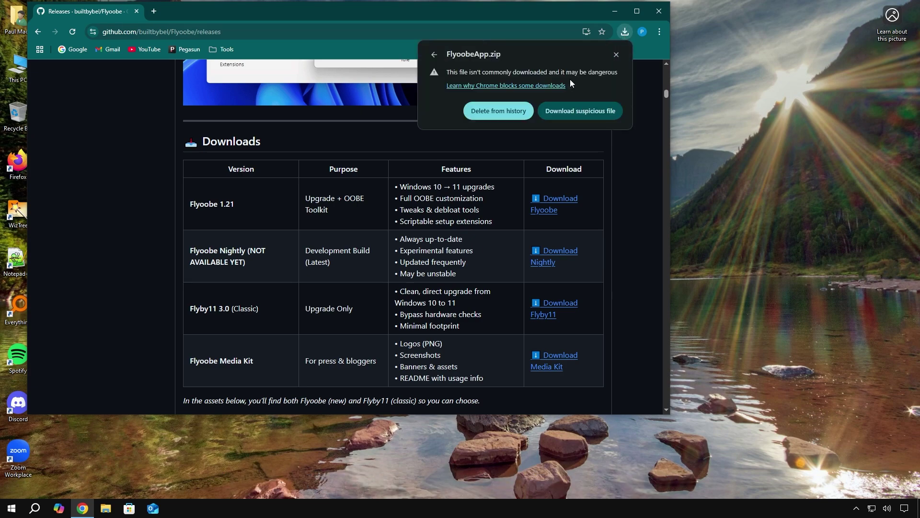
click(583, 114)
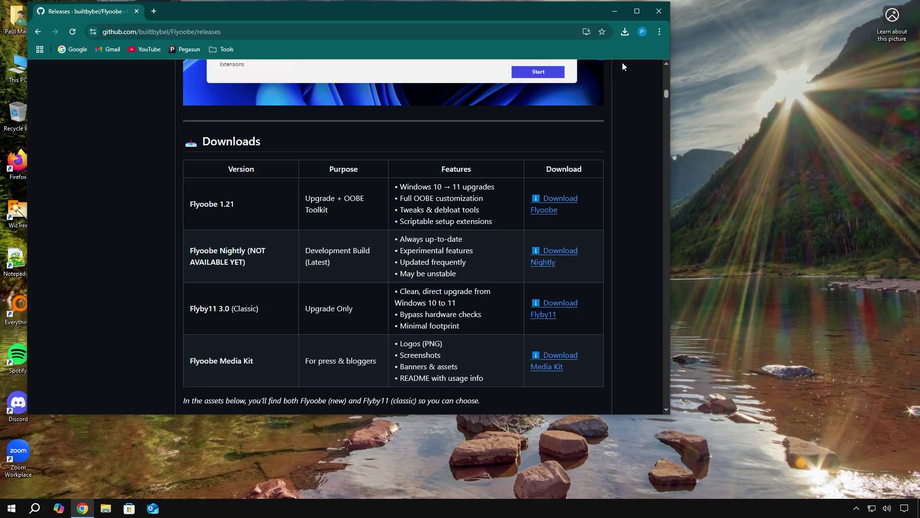
Show the downloaded FlyoobeApp.zip in the Downloads folder and select it.
click(625, 33)
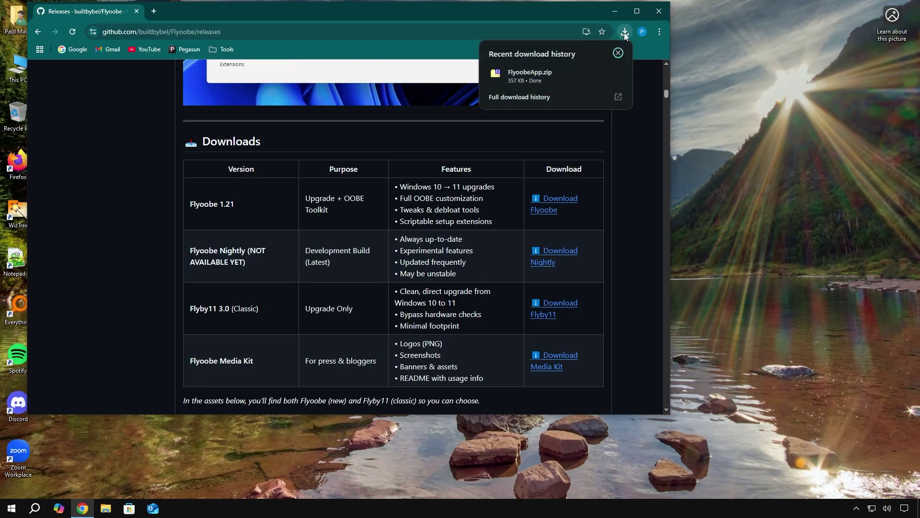
mouse_move(578, 81)
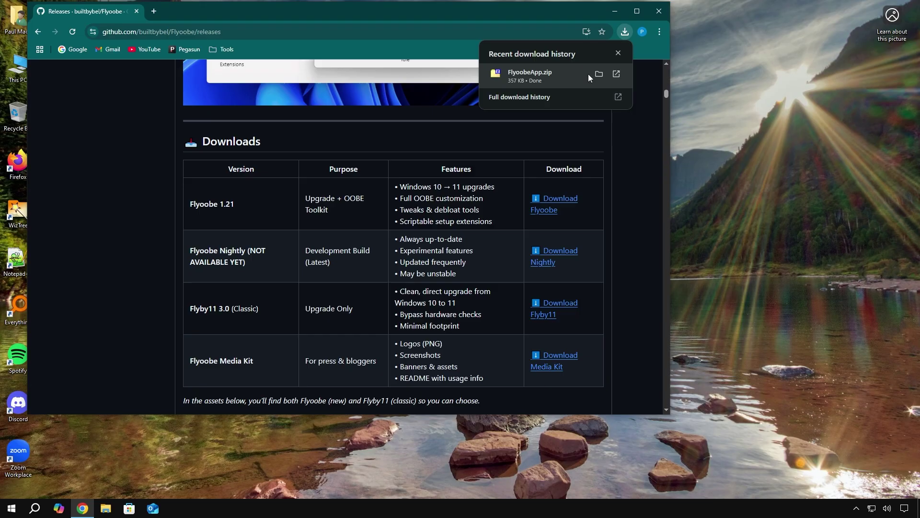
click(599, 75)
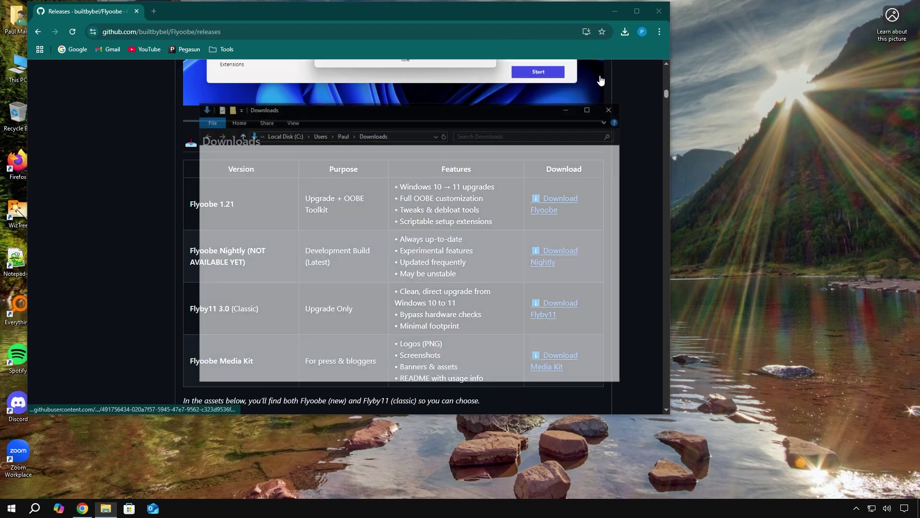
click(231, 180)
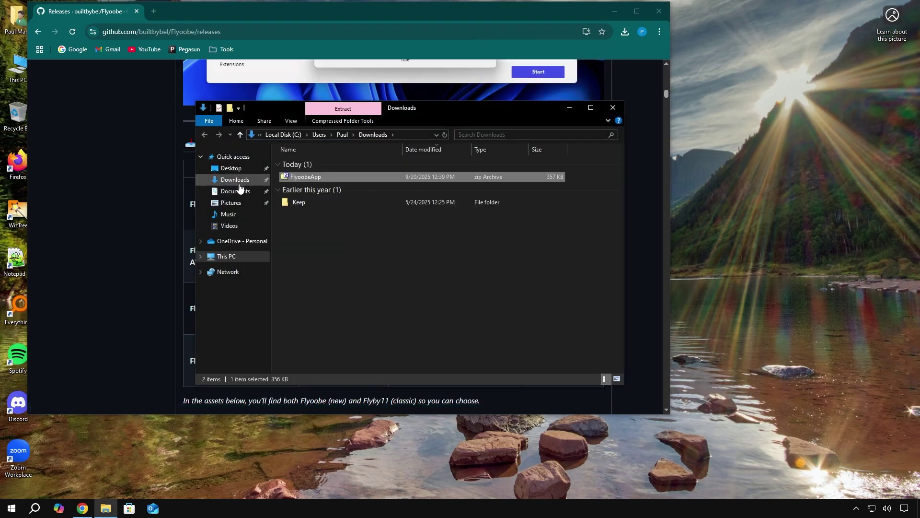
click(401, 227)
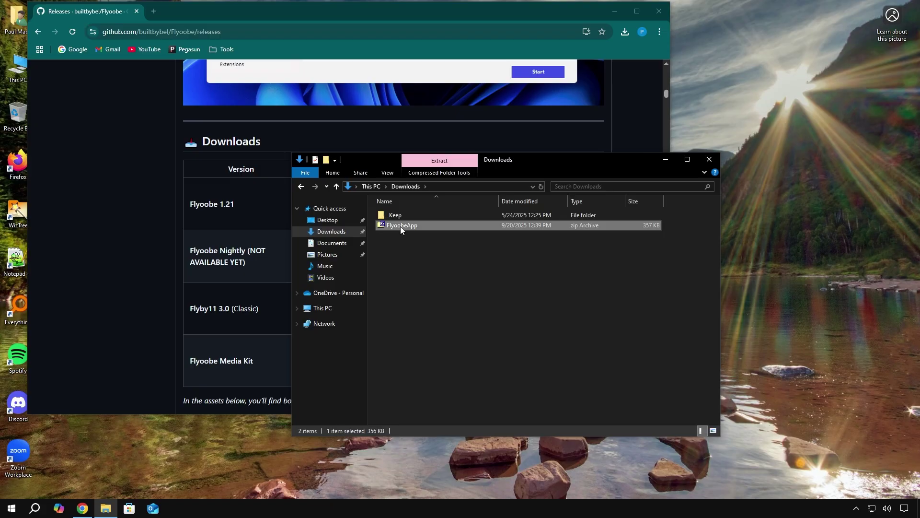
right_click(401, 226)
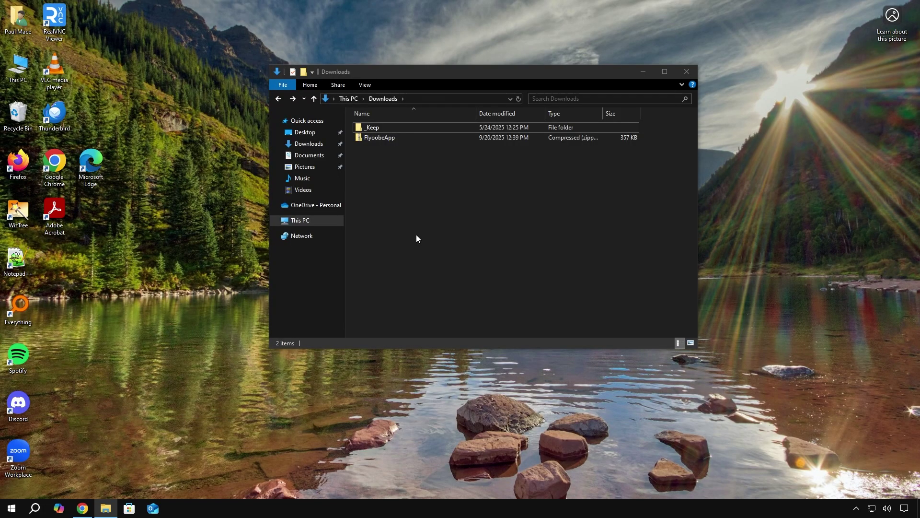
Create a new desktop folder named 'Flyobee'.
right_click(58, 263)
mouse_move(80, 340)
click(118, 342)
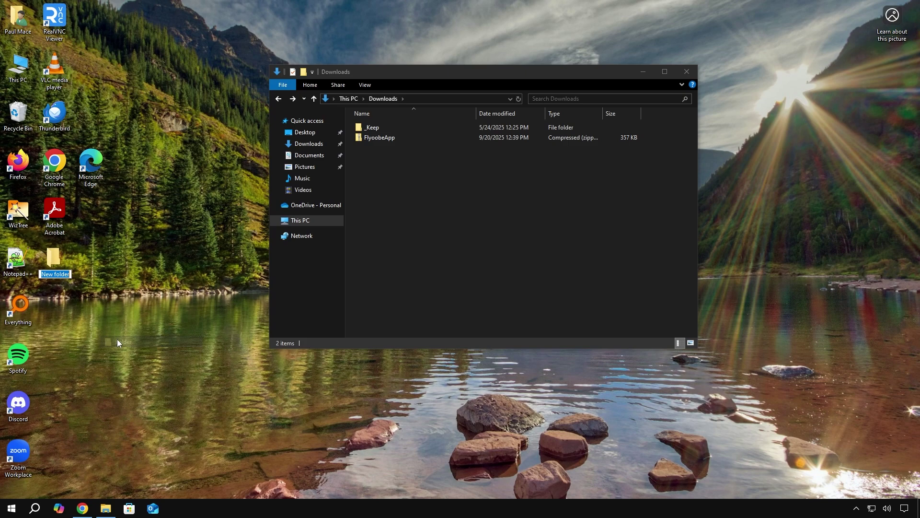
text(Flyobee)
key(Return)
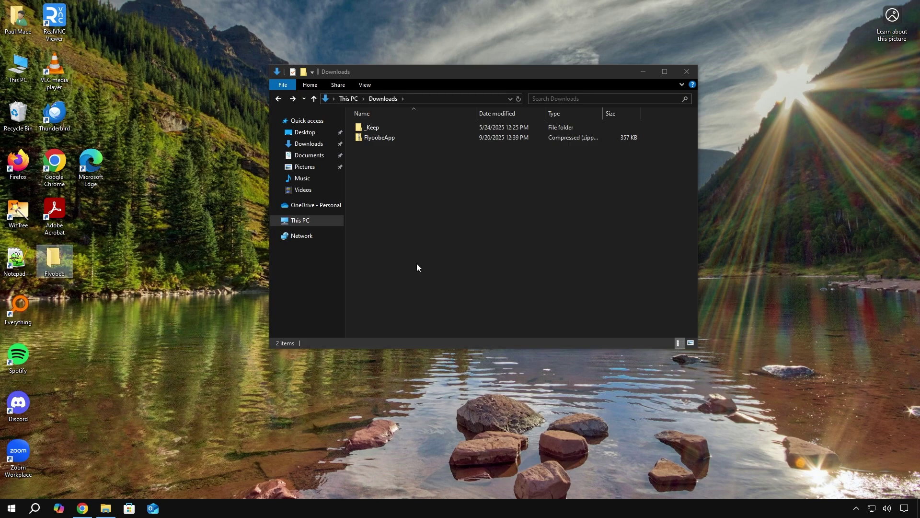
Copy the archive's three items into the Flyobee folder, open it, and close the archive window.
click(526, 216)
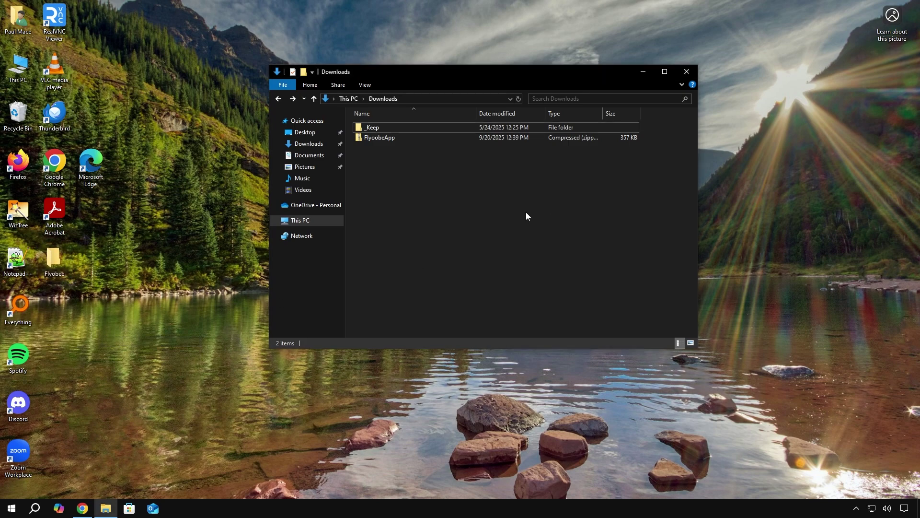
double_click(385, 139)
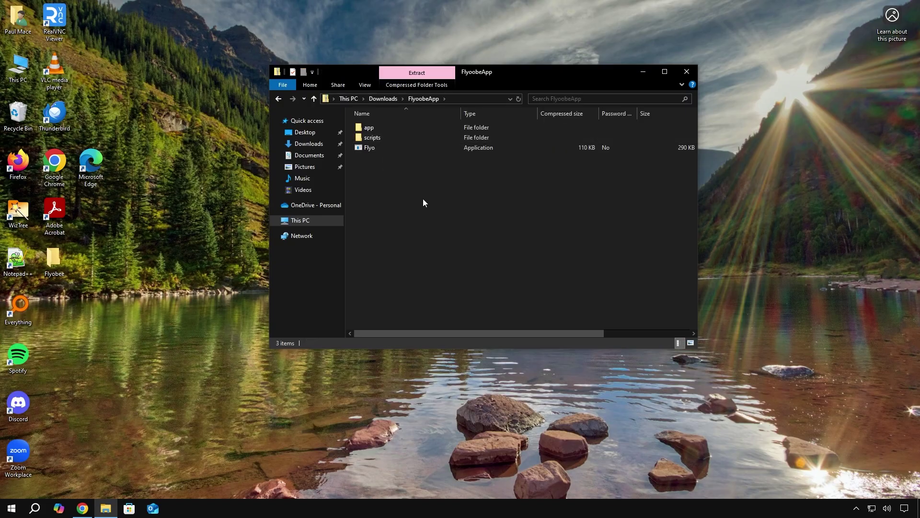
drag(422, 198, 51, 259)
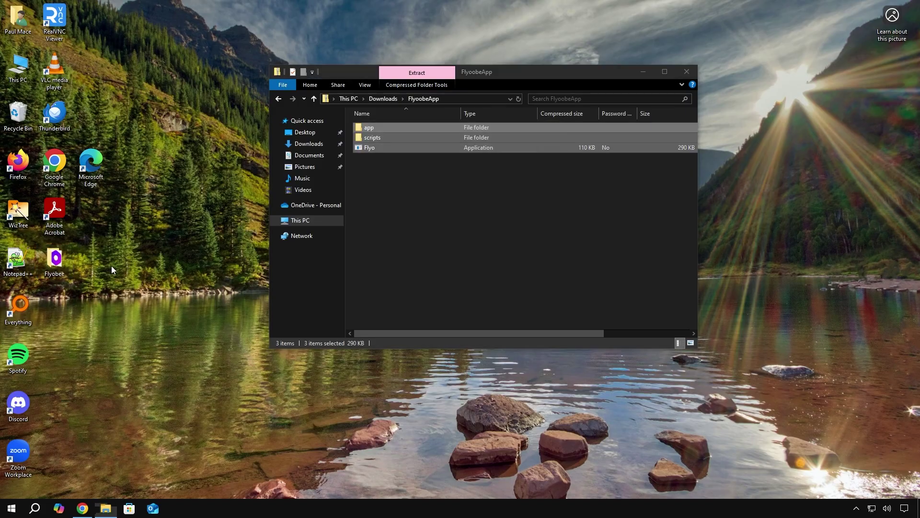
double_click(54, 259)
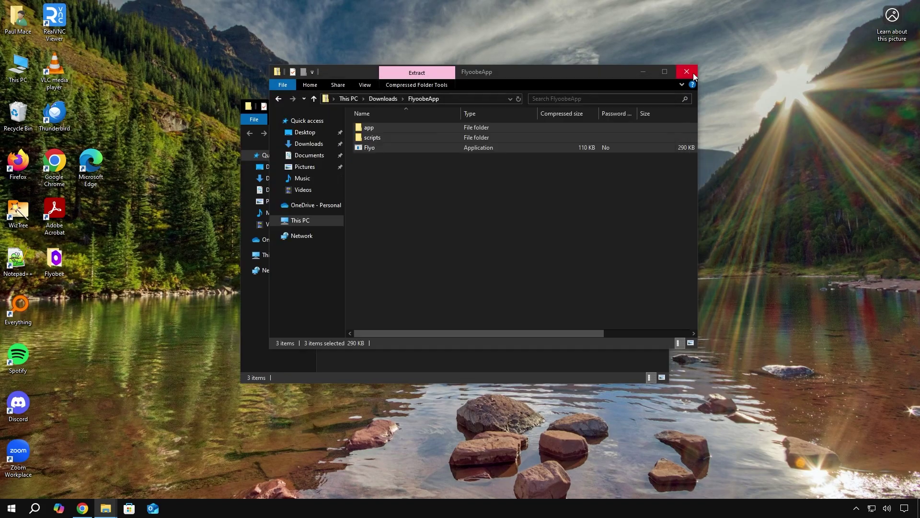
click(690, 72)
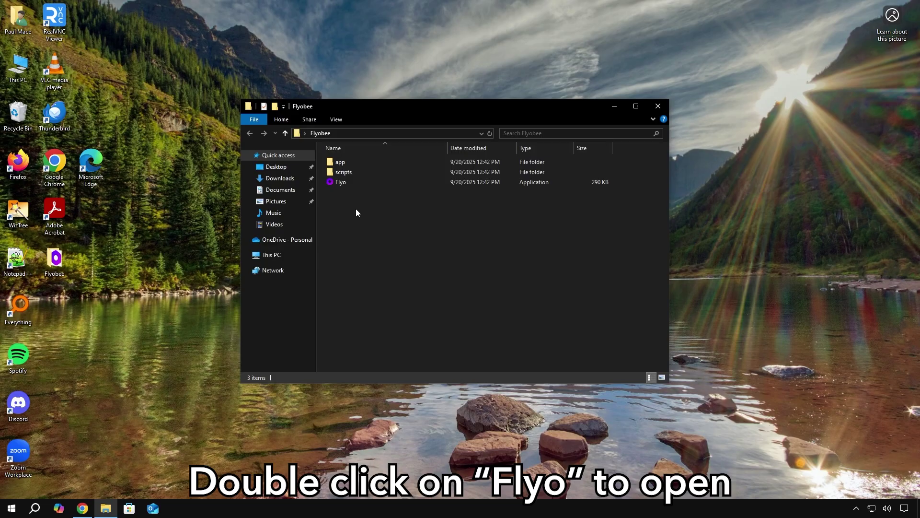
Launch the Flyo app, letting it run despite the SmartScreen warning.
double_click(341, 184)
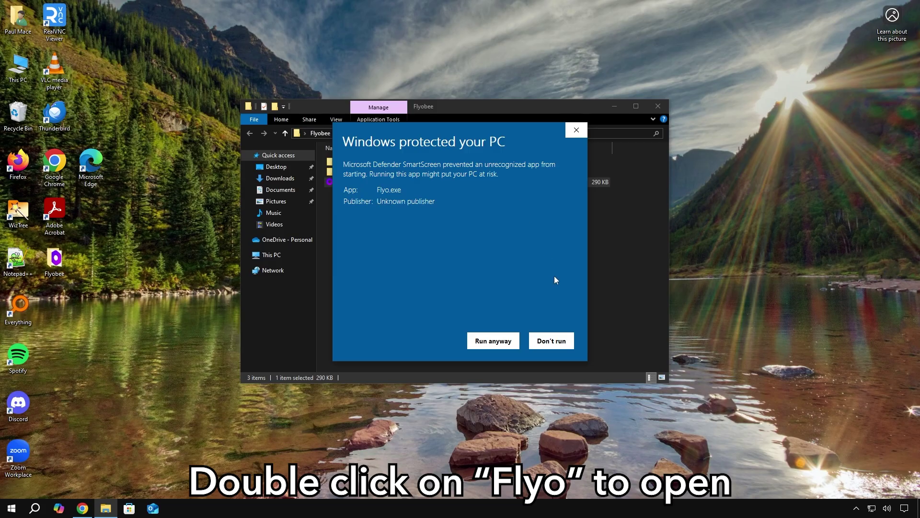
click(498, 343)
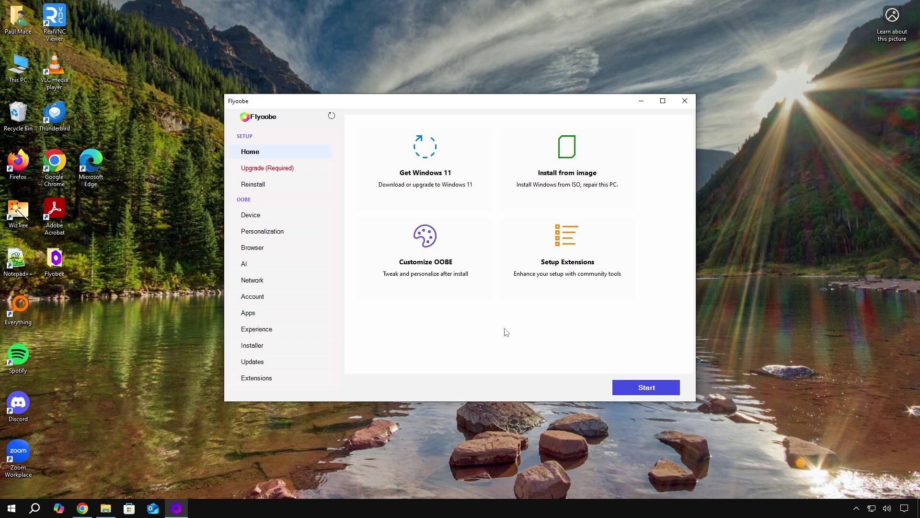
Choose Get Windows 11 and approve the unverified-publisher warning to open Flyby11.
click(443, 191)
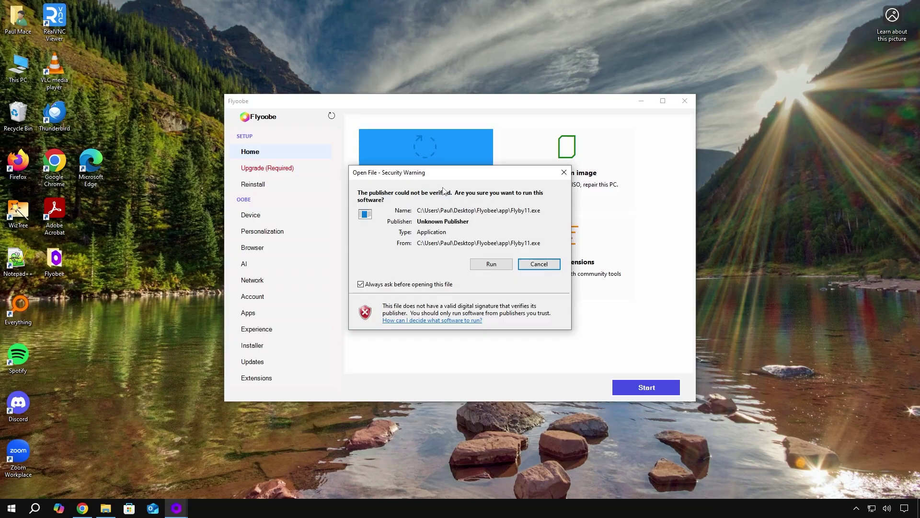
click(483, 263)
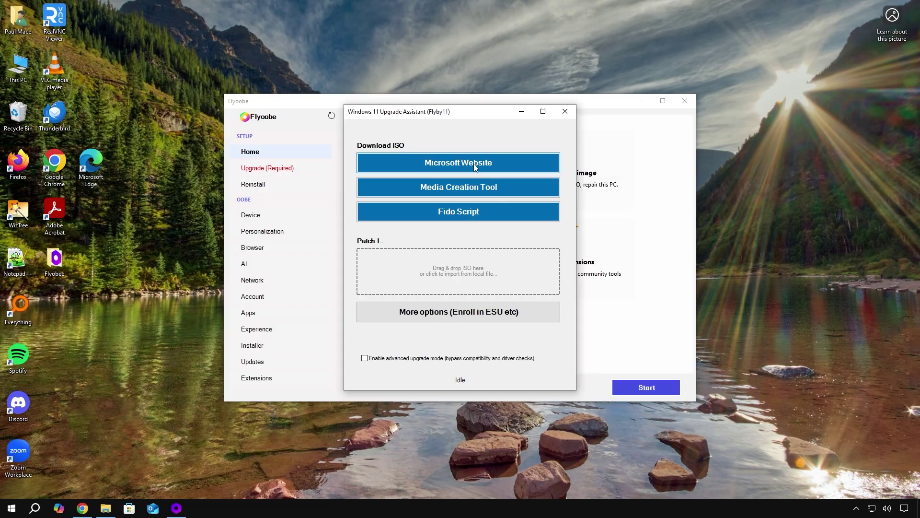
Run the Fido script and pick Windows 11, 24H2, Home/Pro/Edu and English (United States).
click(463, 218)
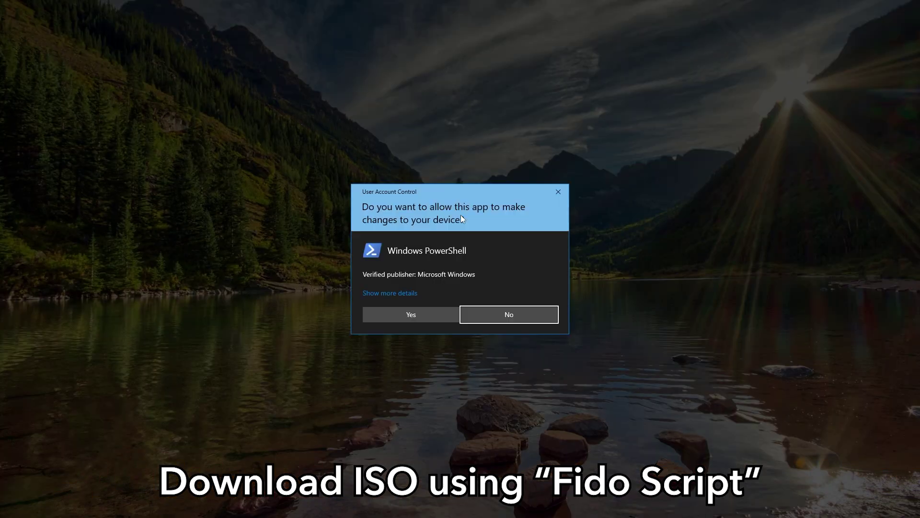
click(440, 314)
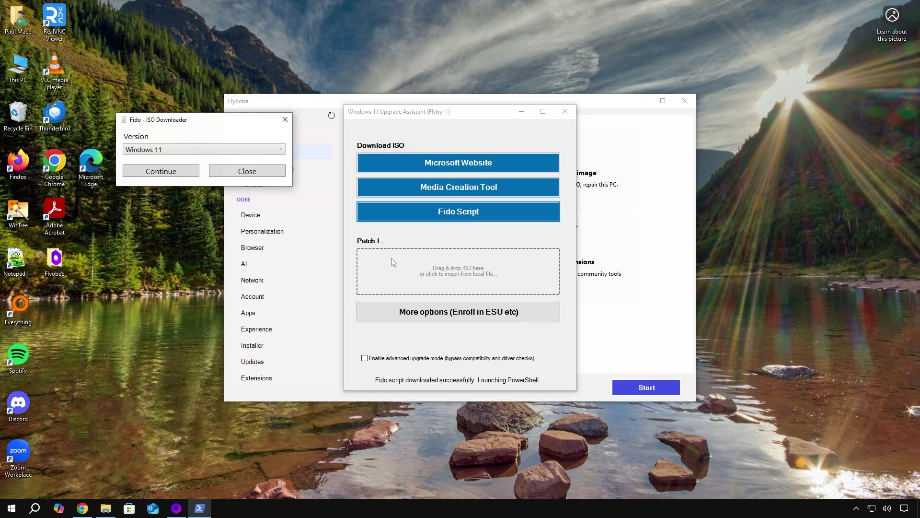
click(169, 178)
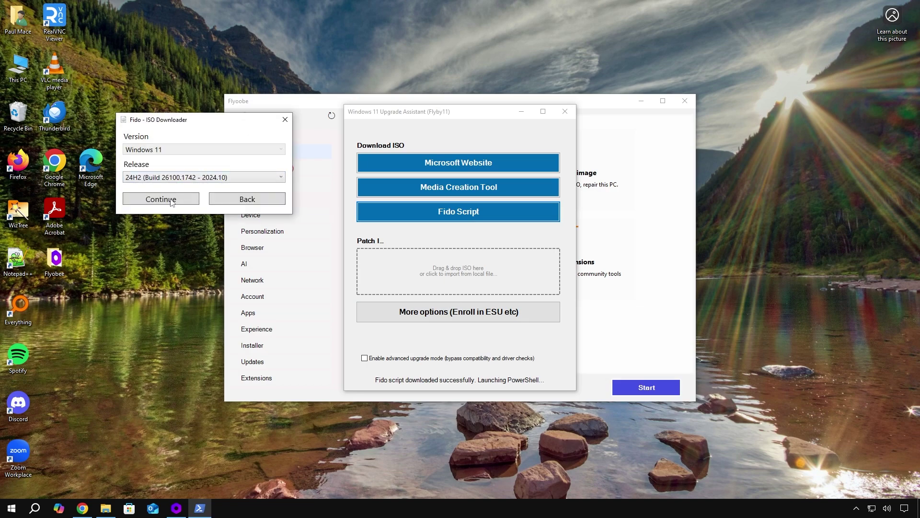
click(173, 199)
click(162, 229)
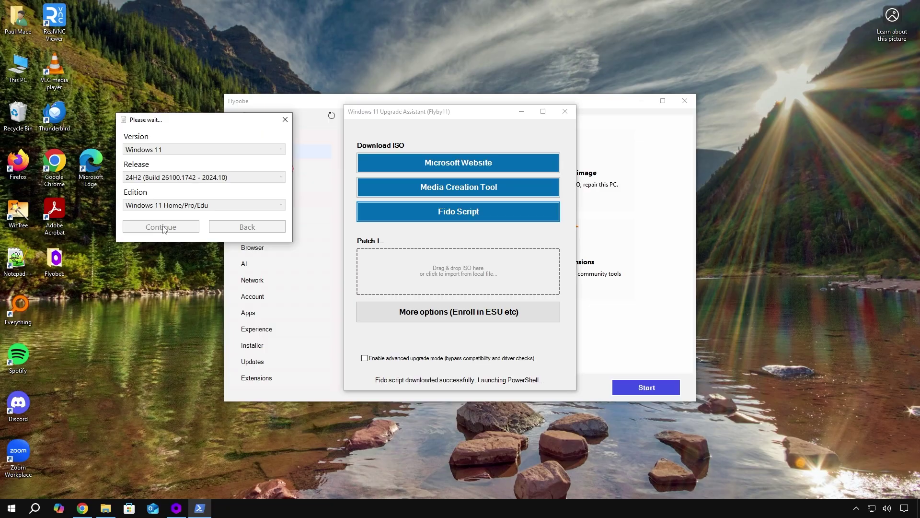
click(170, 254)
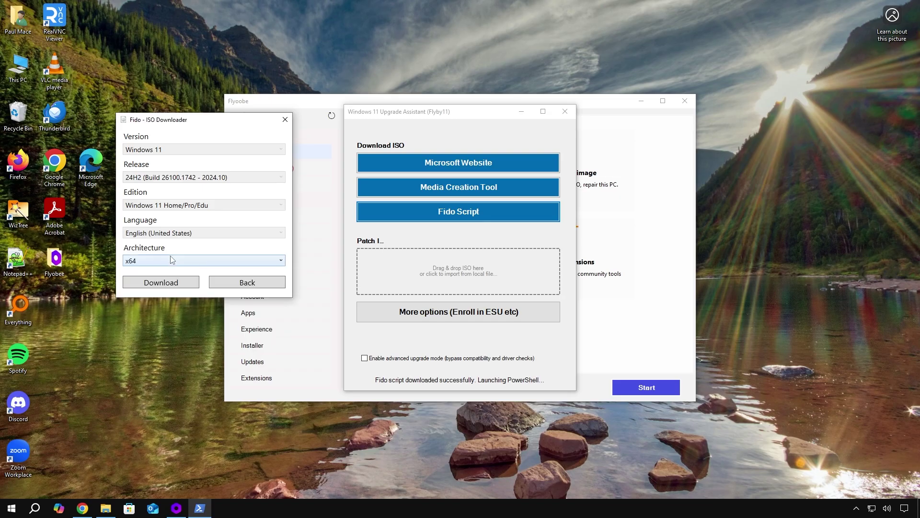
Download the x64 ISO through Microsoft Edge.
click(168, 285)
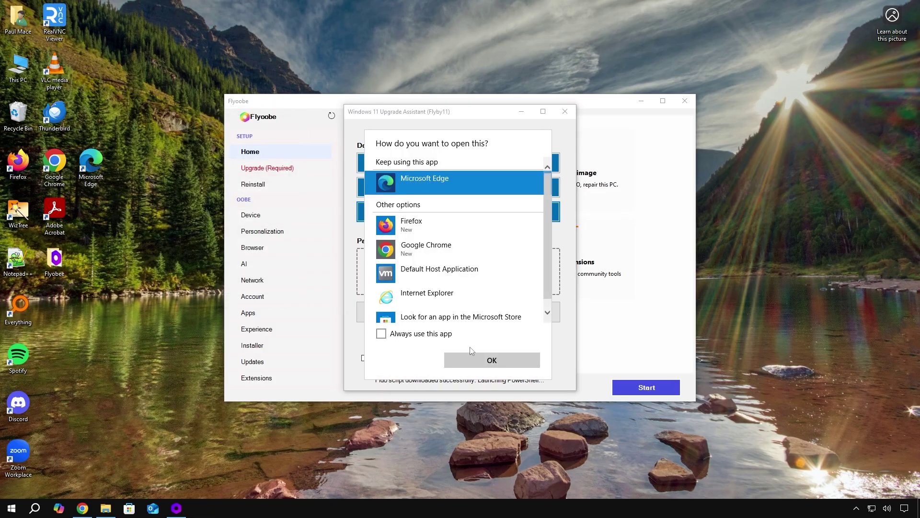
click(482, 361)
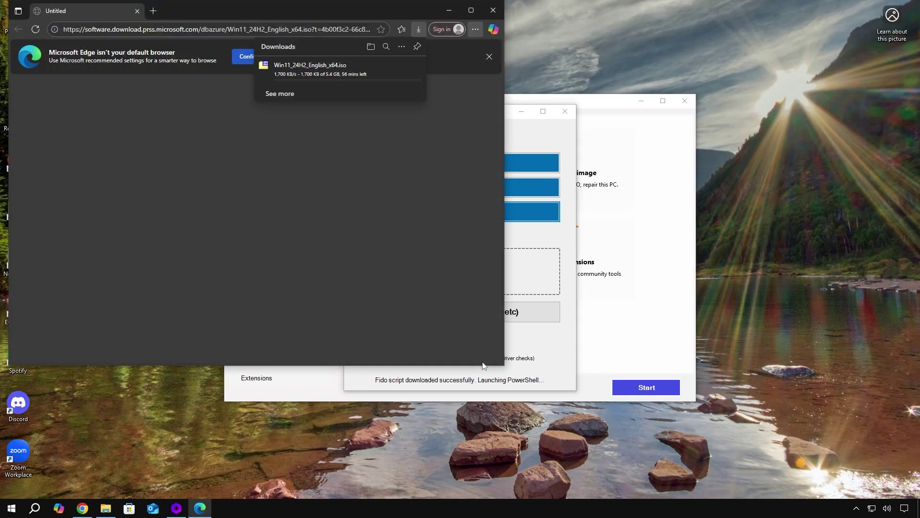
mouse_move(316, 85)
Minimize Edge and open Microsoft's Windows 11 disk image download page.
click(449, 11)
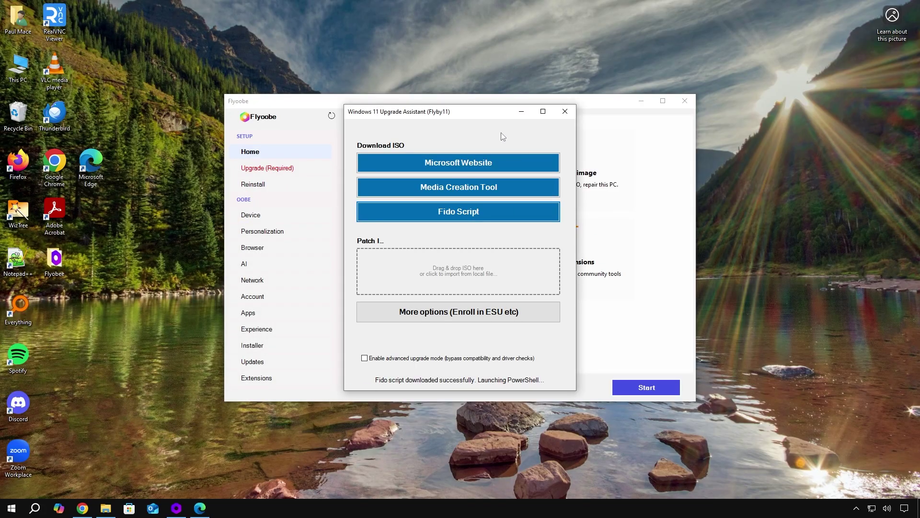
click(494, 167)
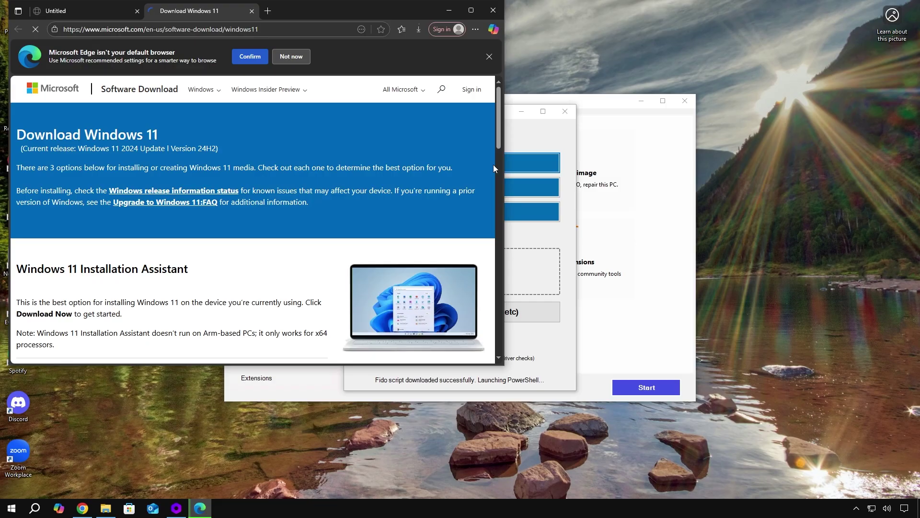
scroll(239, 215, down, 4)
click(50, 207)
click(244, 249)
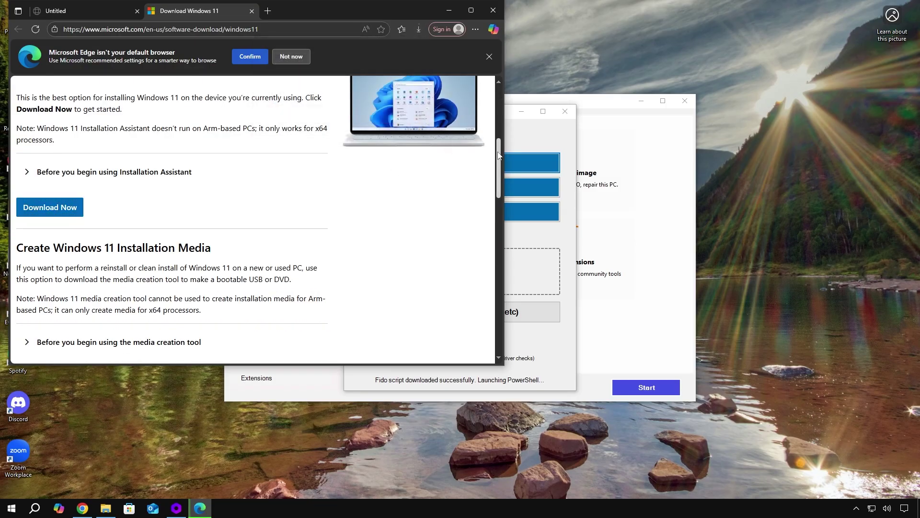
drag(497, 155, 495, 215)
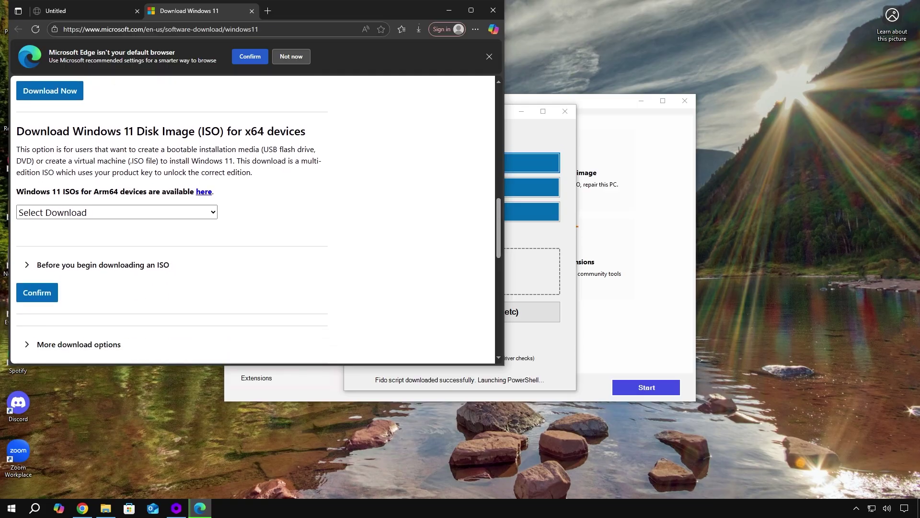
drag(16, 135, 197, 136)
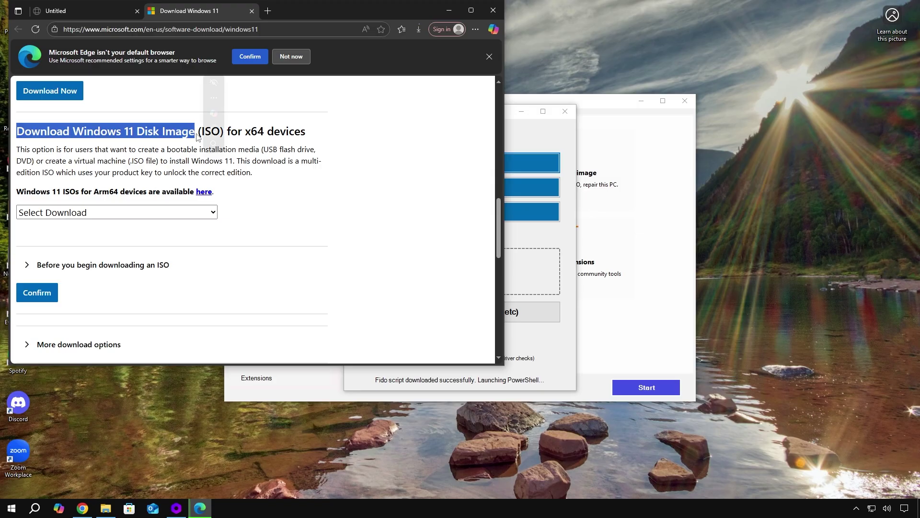
click(273, 214)
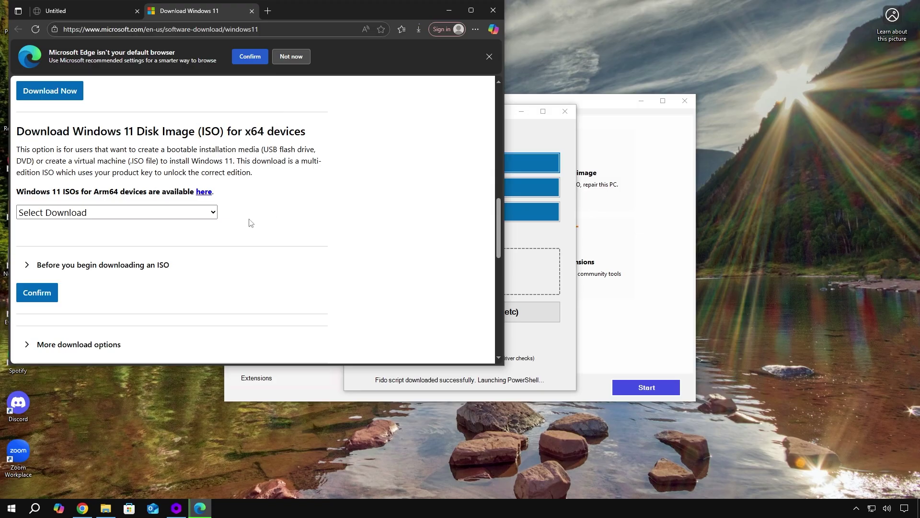
Select and confirm the Windows 11 multi-edition ISO for x64 devices.
click(214, 214)
click(190, 247)
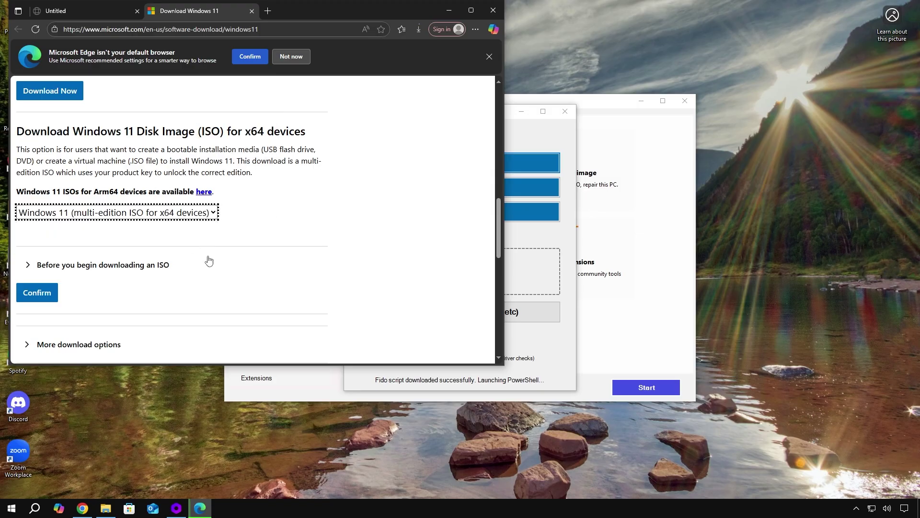
click(36, 293)
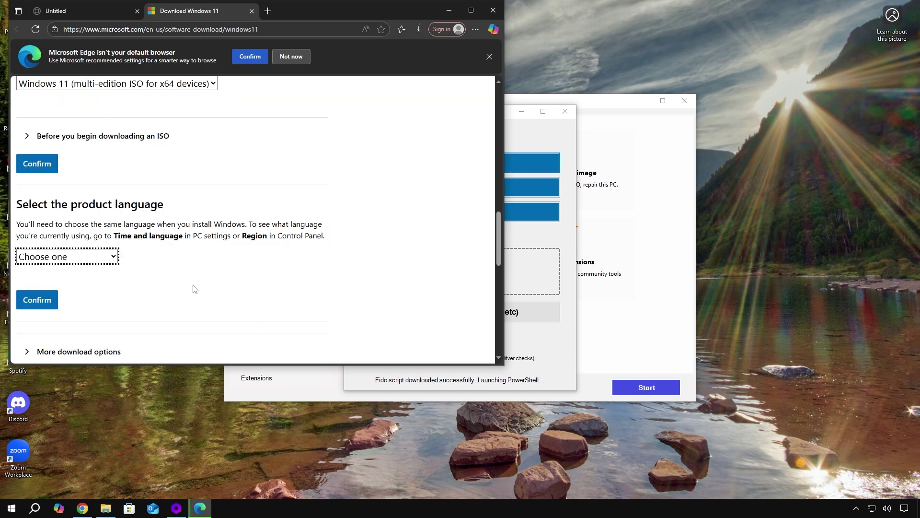
click(194, 288)
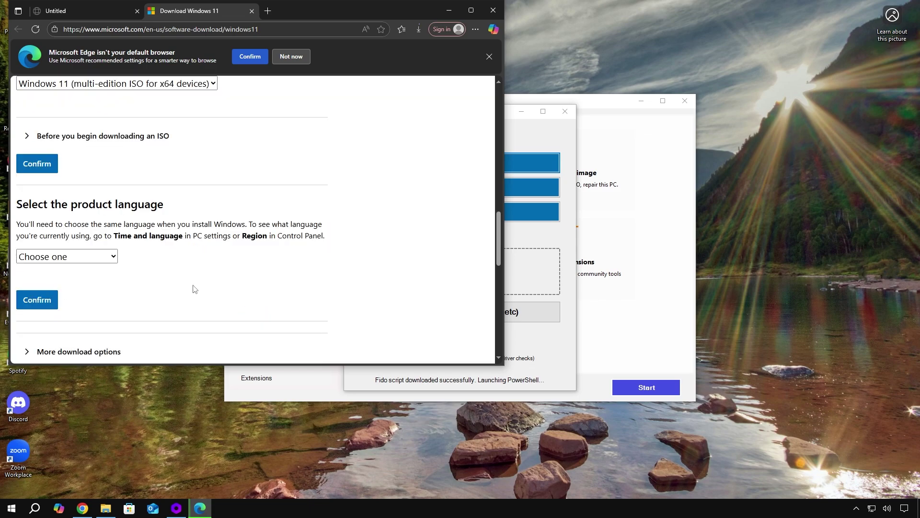
Confirm English (United States) as the product language, then close Edge.
click(108, 262)
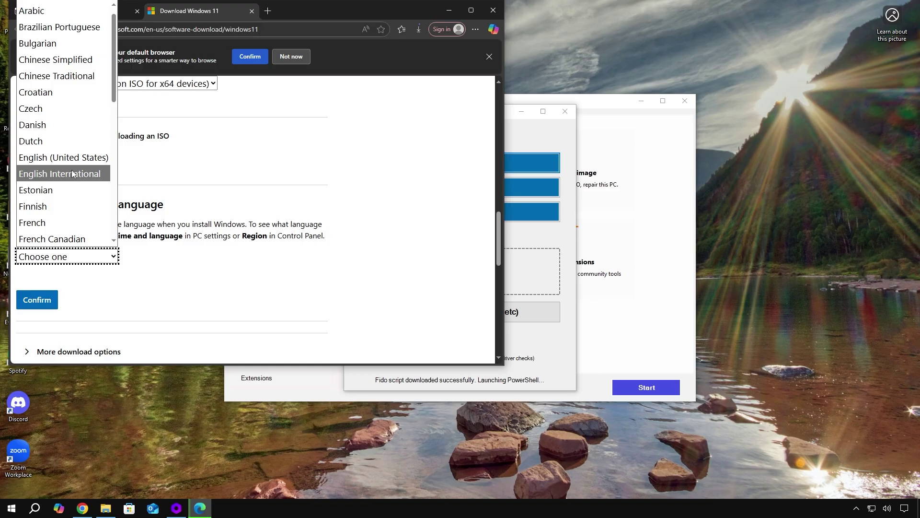
click(74, 162)
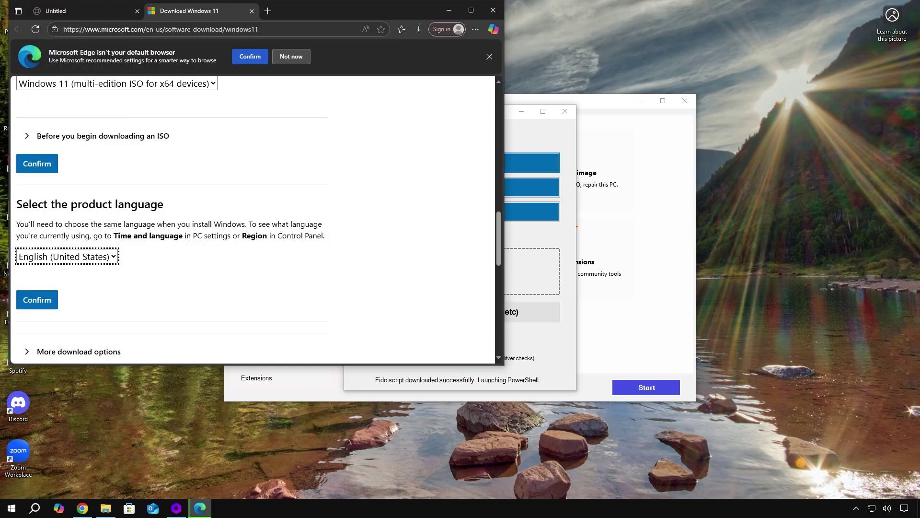
click(45, 301)
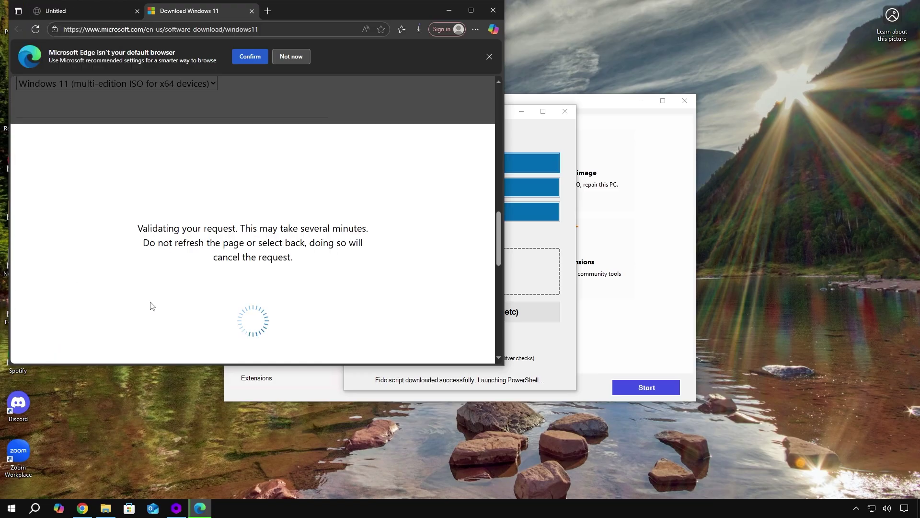
key(alt+F4)
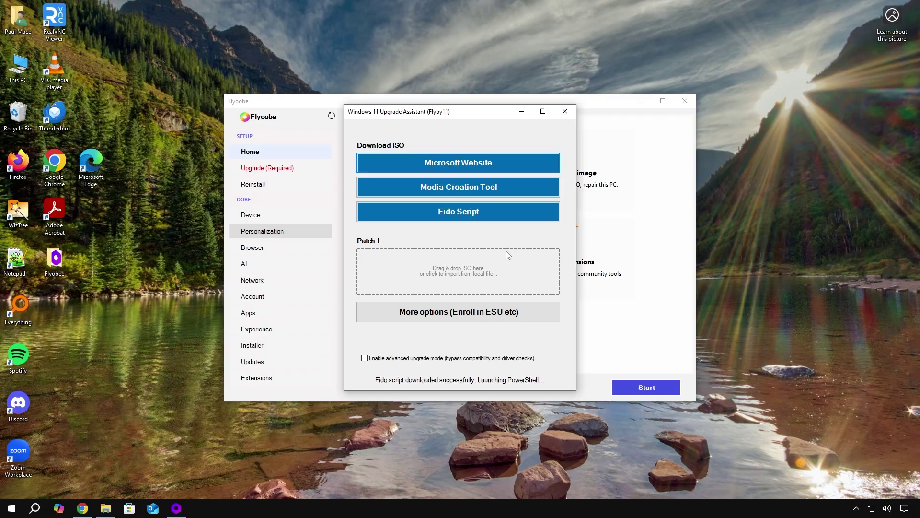
Open the Downloads folder from This PC in File Explorer.
click(14, 70)
double_click(13, 70)
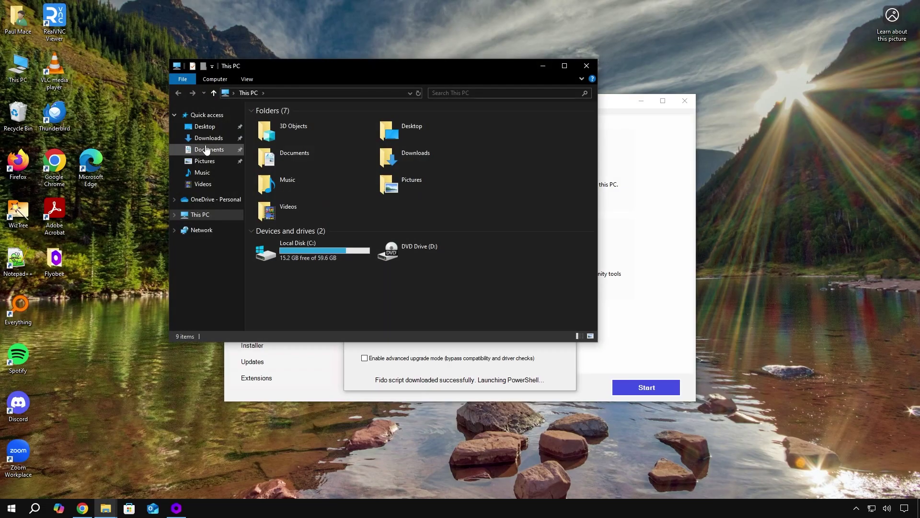
click(206, 138)
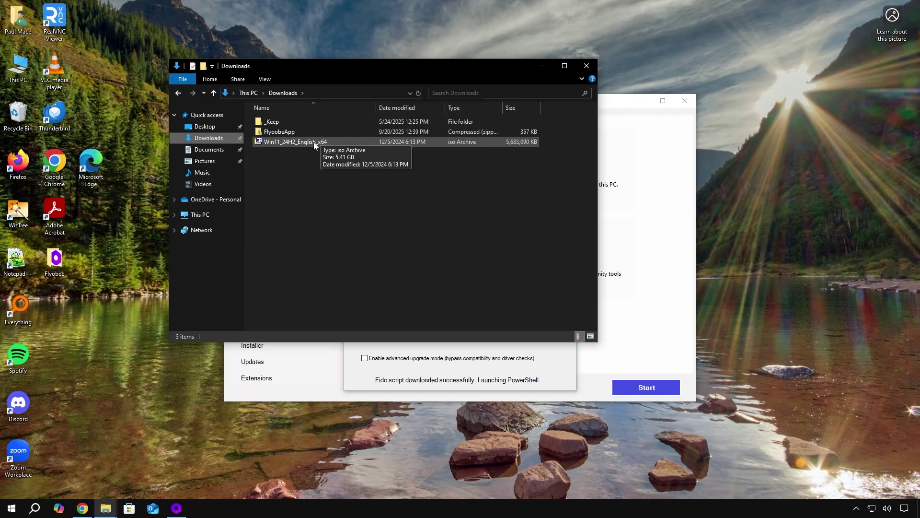
drag(423, 64, 287, 36)
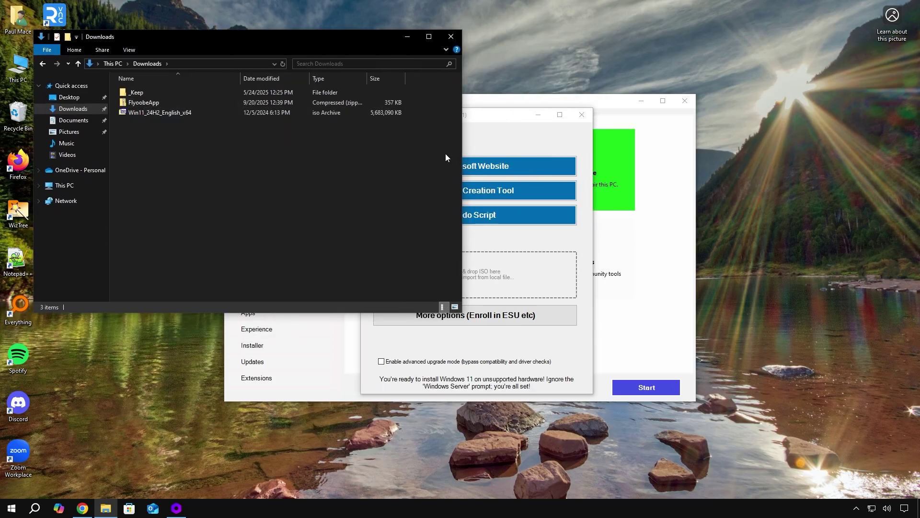
Enable advanced upgrade mode and drop the Win11_24H2_English_x64 ISO into Flyby11.
click(486, 123)
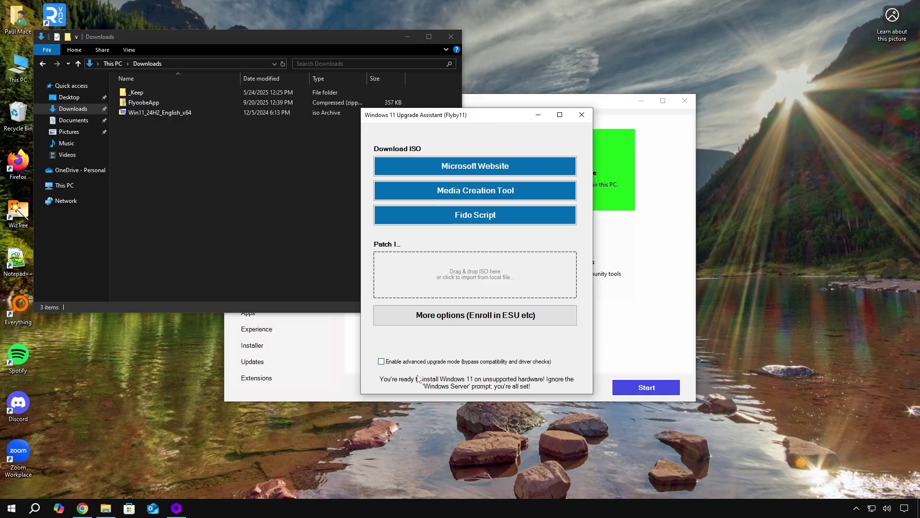
click(399, 362)
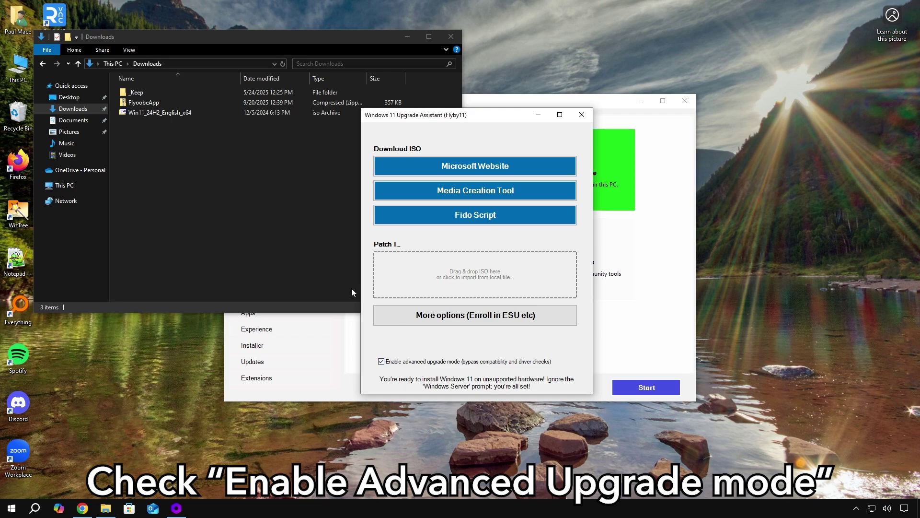
drag(148, 114, 446, 278)
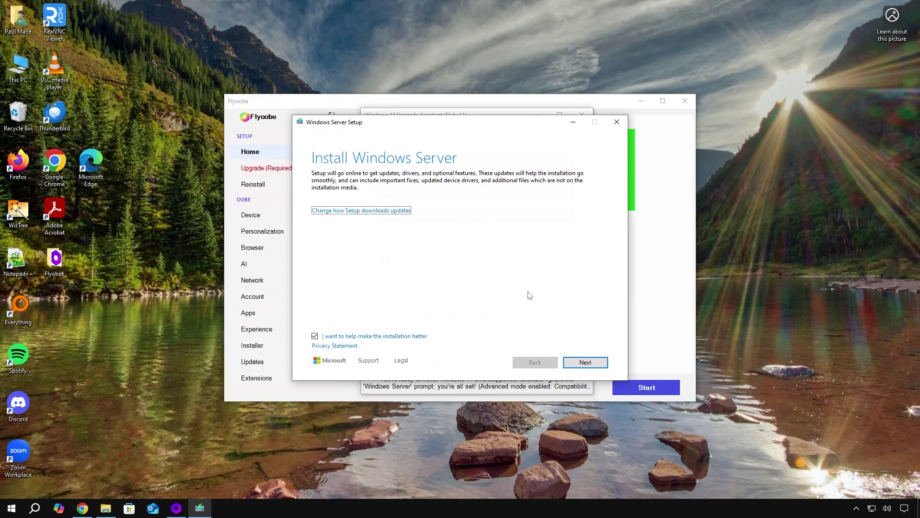
Accept the license terms and keep files, settings and apps for the Windows 11 Pro upgrade.
click(582, 366)
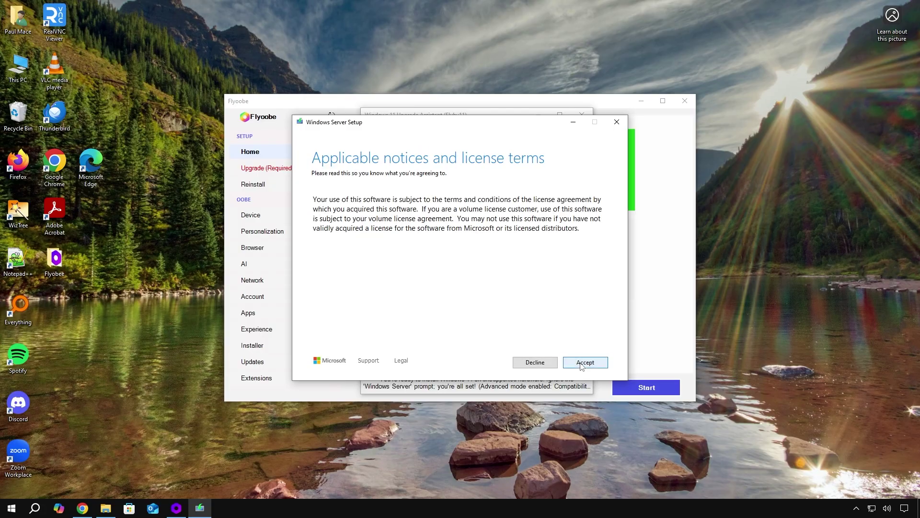
click(582, 366)
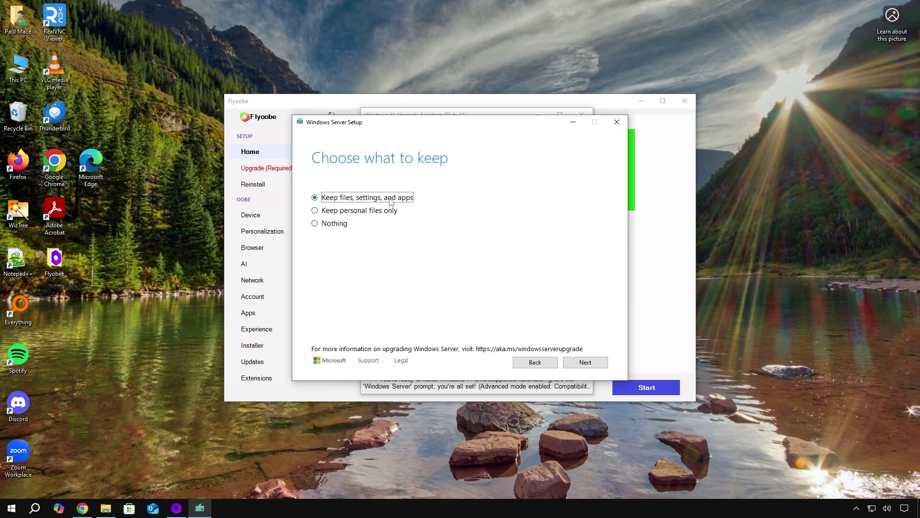
click(597, 367)
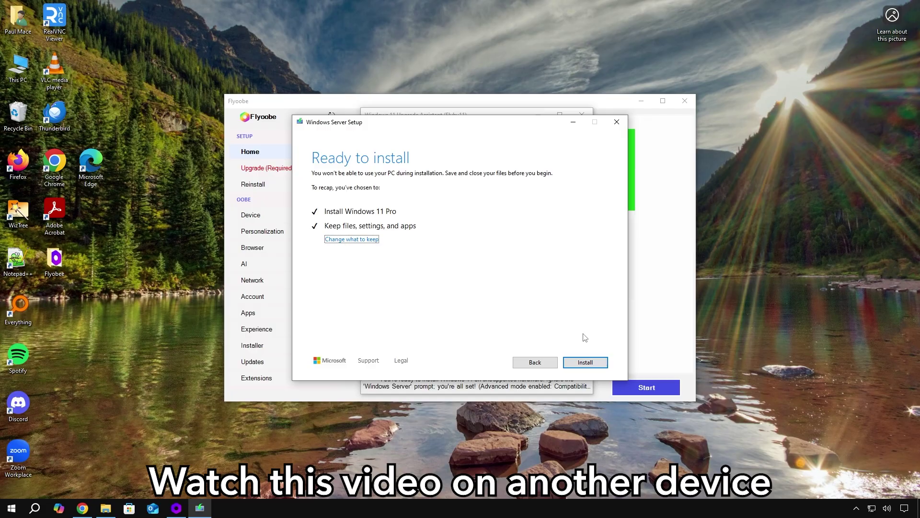
Start the Windows 11 Pro installation and let the upgrade run through its restarts.
click(591, 367)
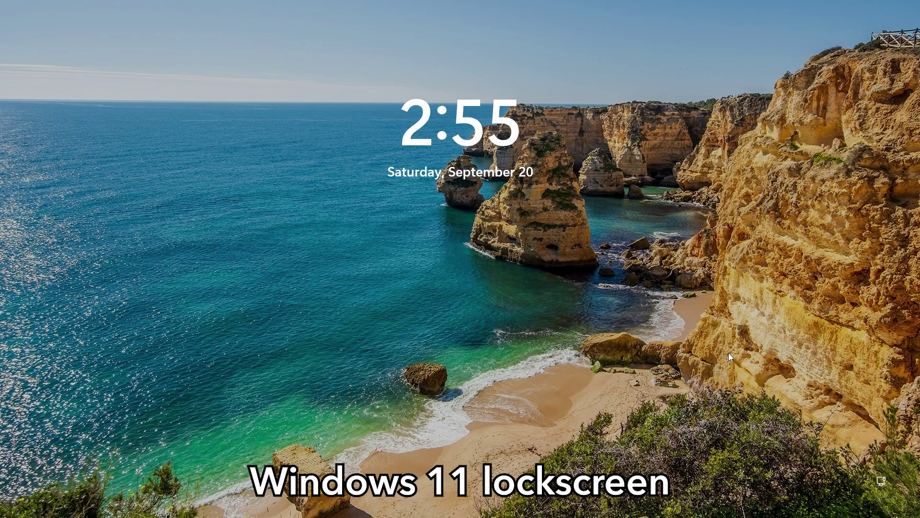
Unlock the lock screen and sign in with the account PIN to reach the Windows 11 desktop.
click(730, 357)
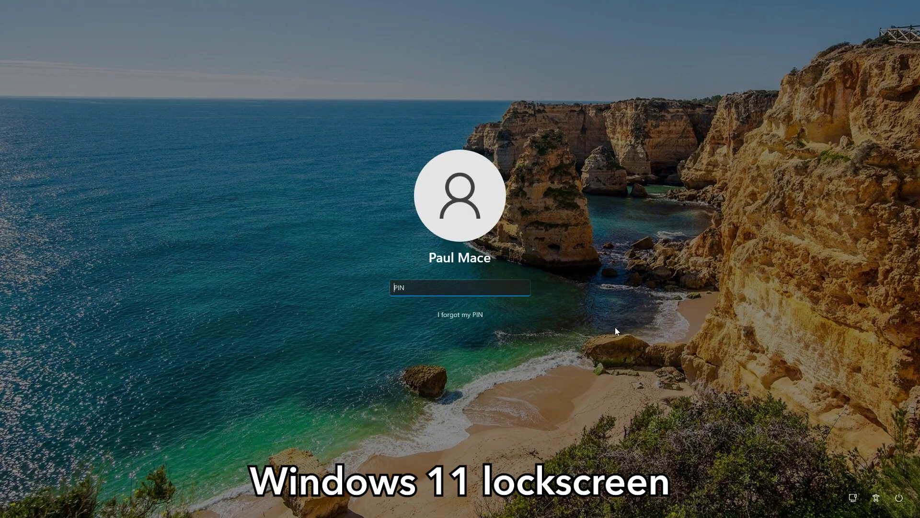
text(1)
key(BackSpace)
text(123456)
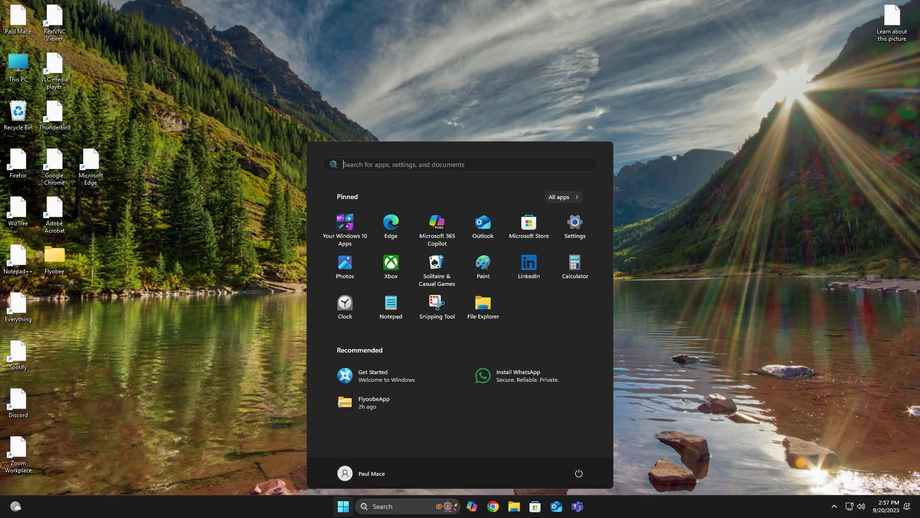
click(724, 361)
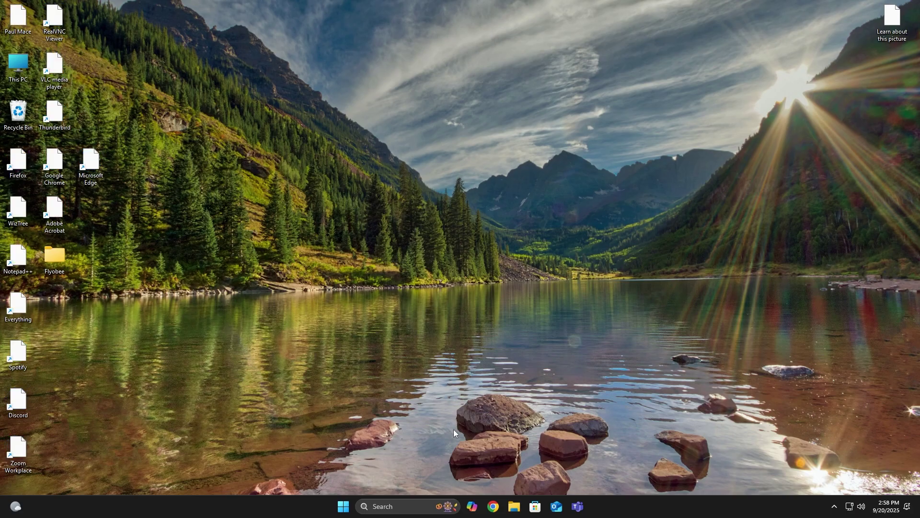
click(343, 506)
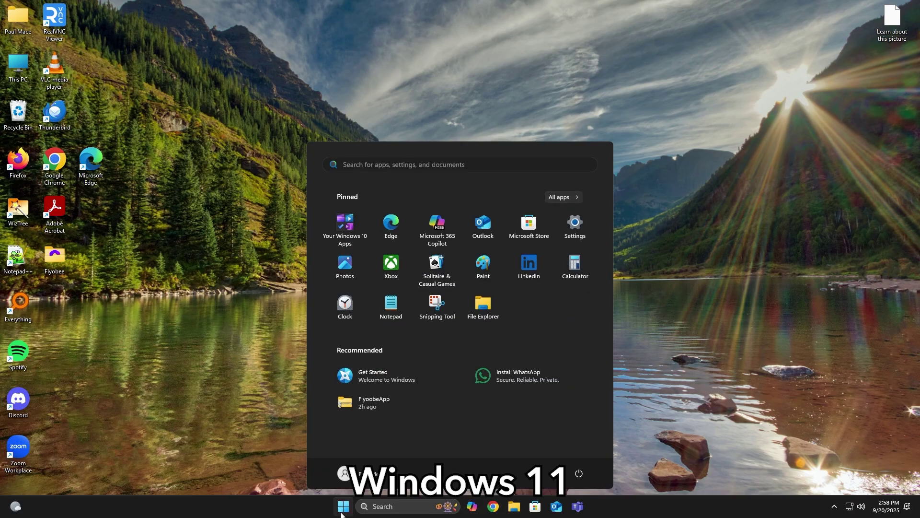
click(260, 445)
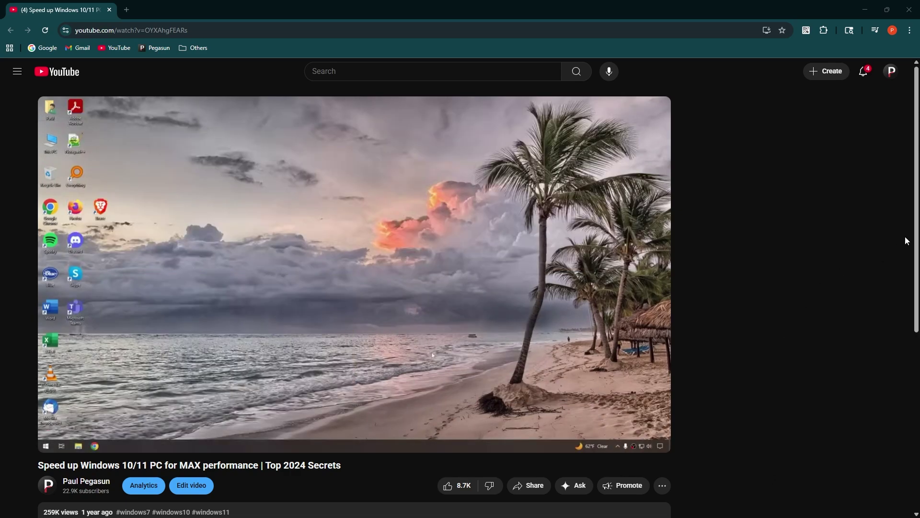
Scroll down the video page past the description to read the viewer comments.
scroll(918, 214, down, 2)
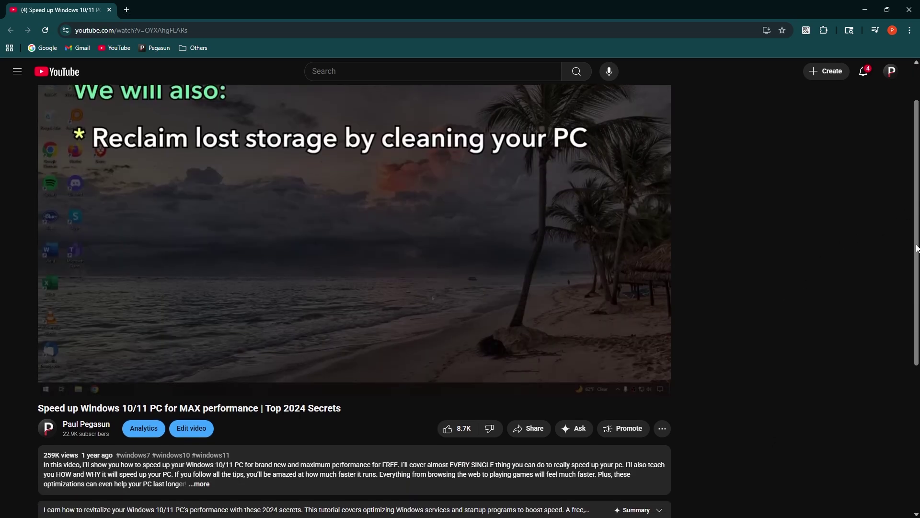
scroll(918, 261, down, 2)
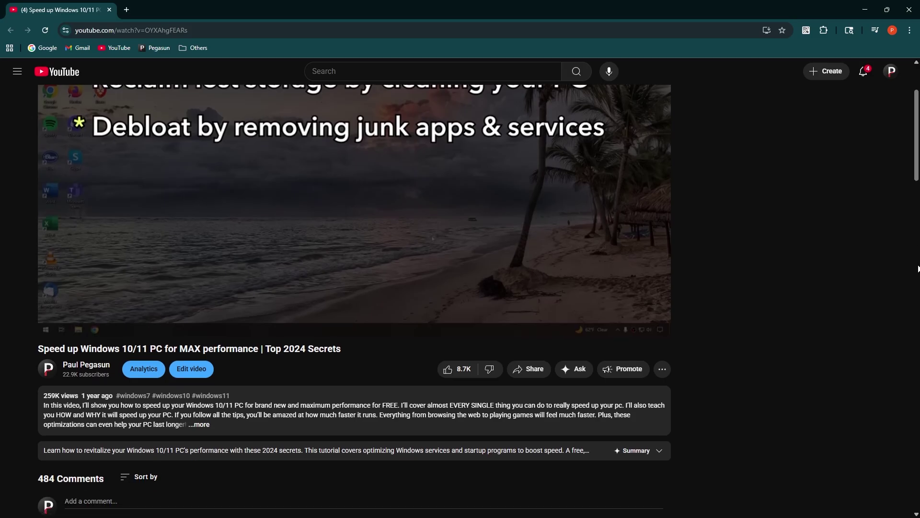
scroll(917, 279, down, 3)
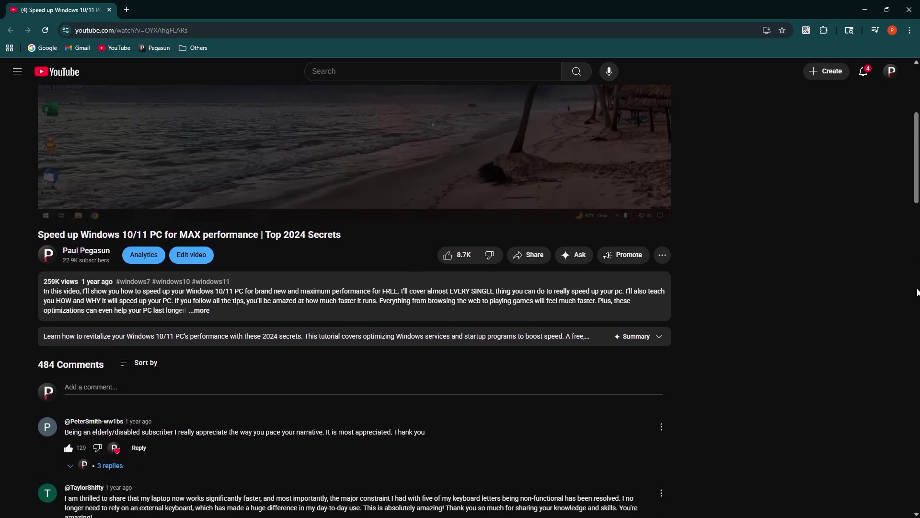
scroll(918, 303, down, 2)
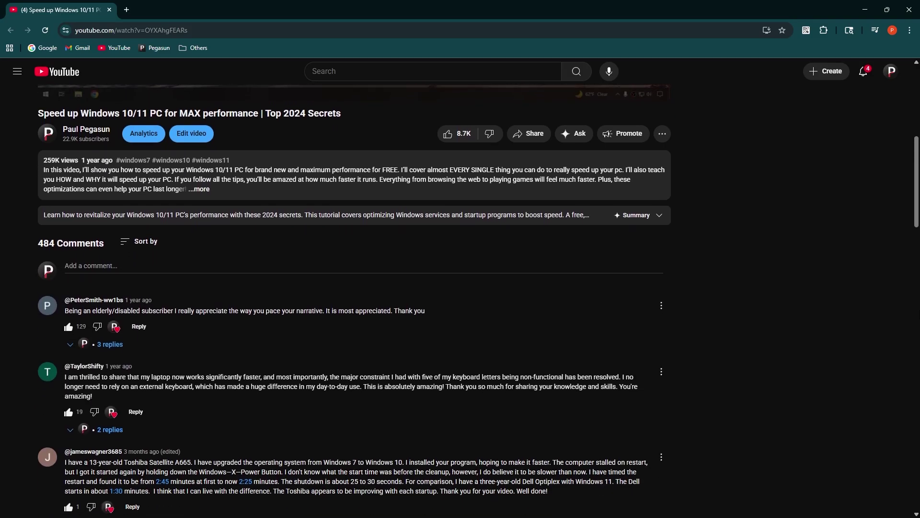
scroll(917, 336, down, 3)
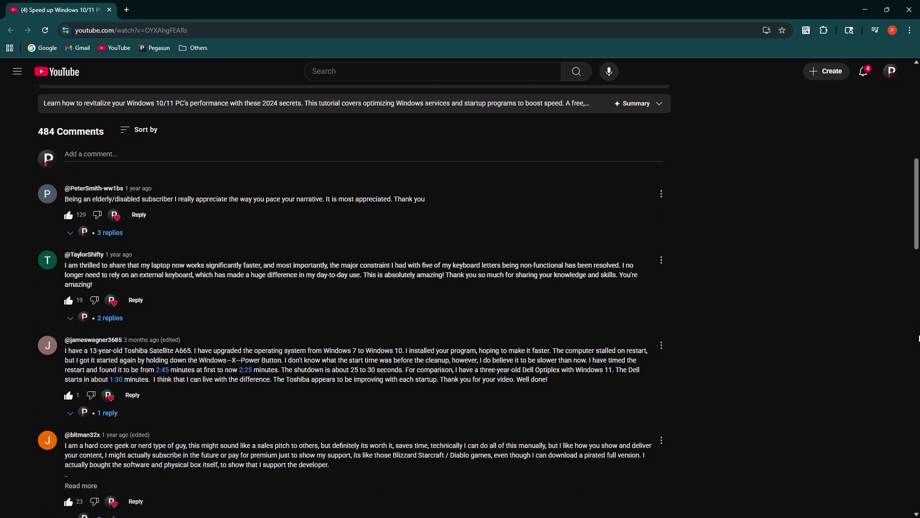
scroll(918, 348, down, 2)
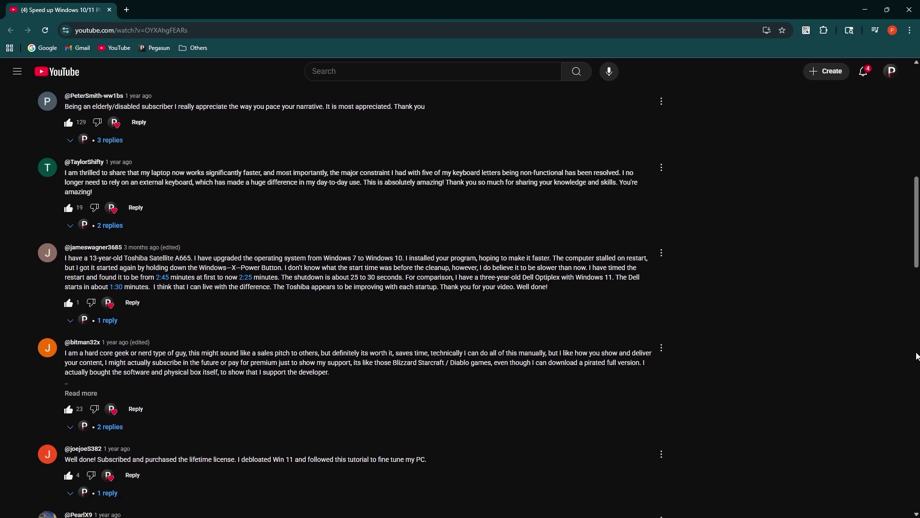
scroll(918, 367, down, 2)
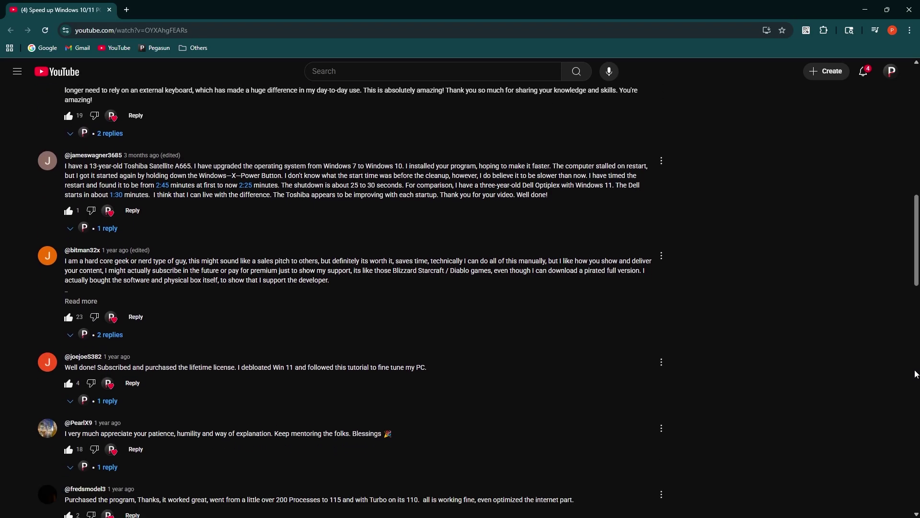
scroll(915, 381, down, 1)
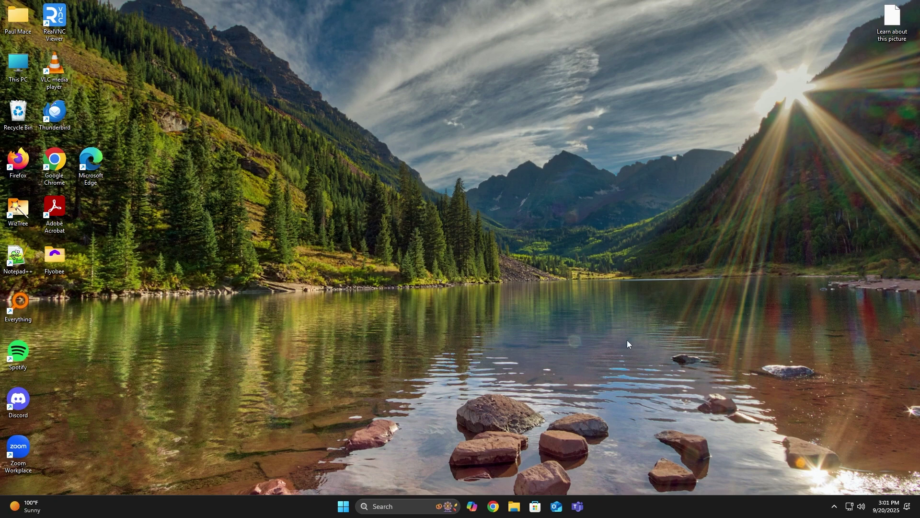
Open pegasun.com in Chrome and download the free SystemUtilities.exe installer.
click(493, 506)
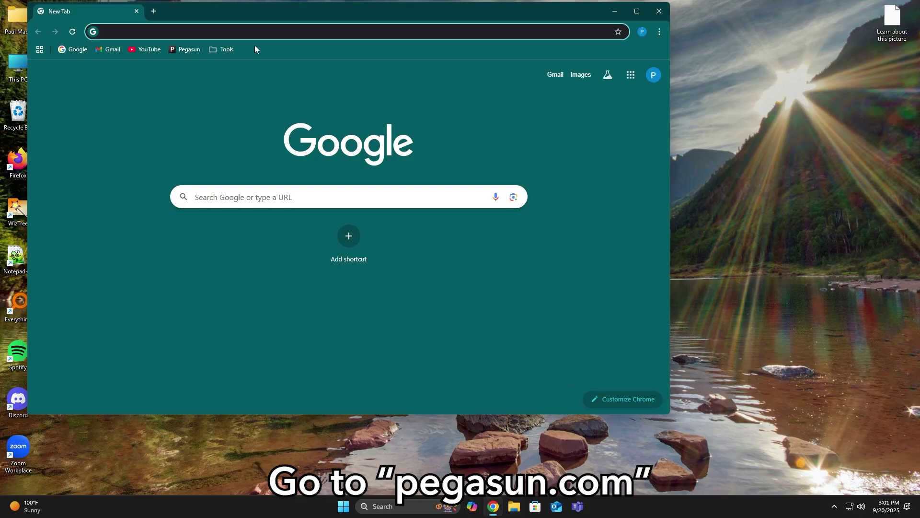
click(254, 32)
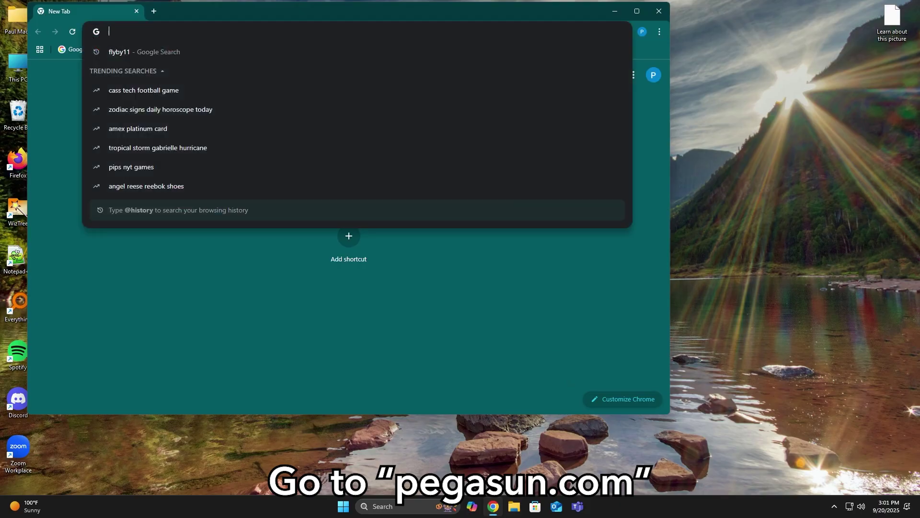
text(peg)
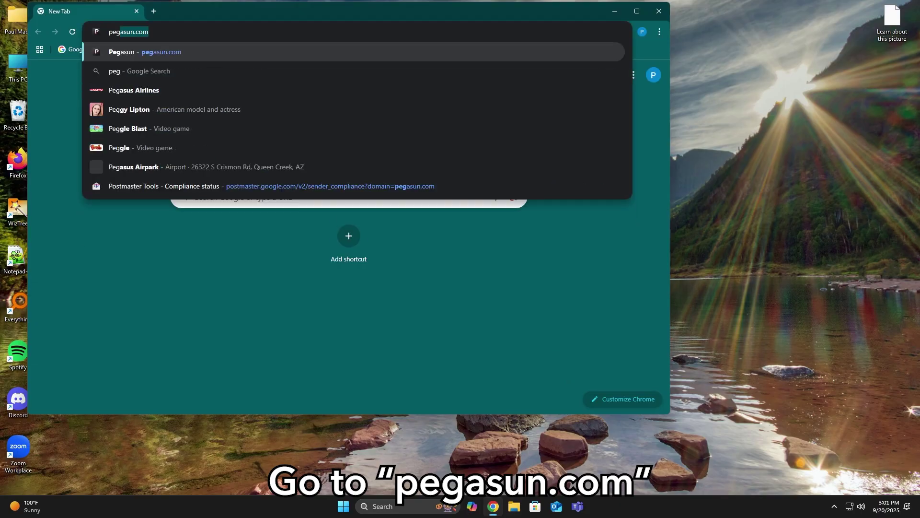
text(asun.co)
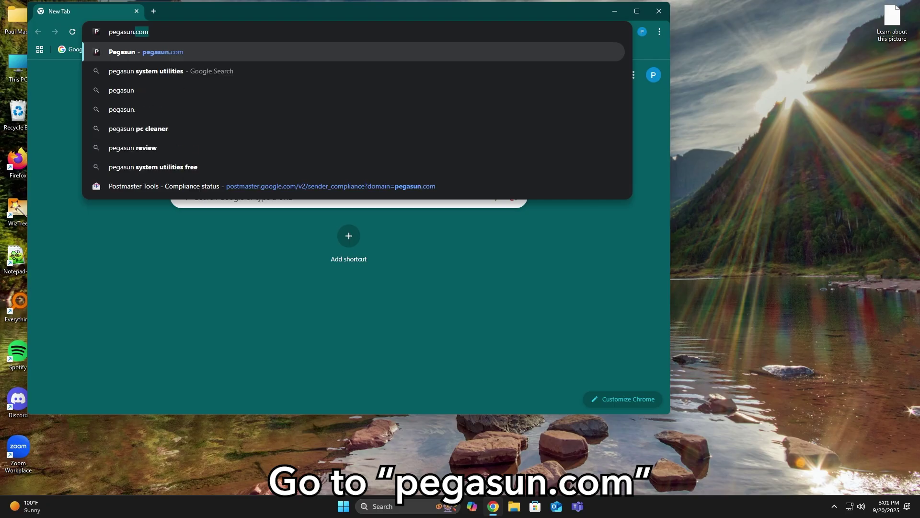
text(m)
key(Return)
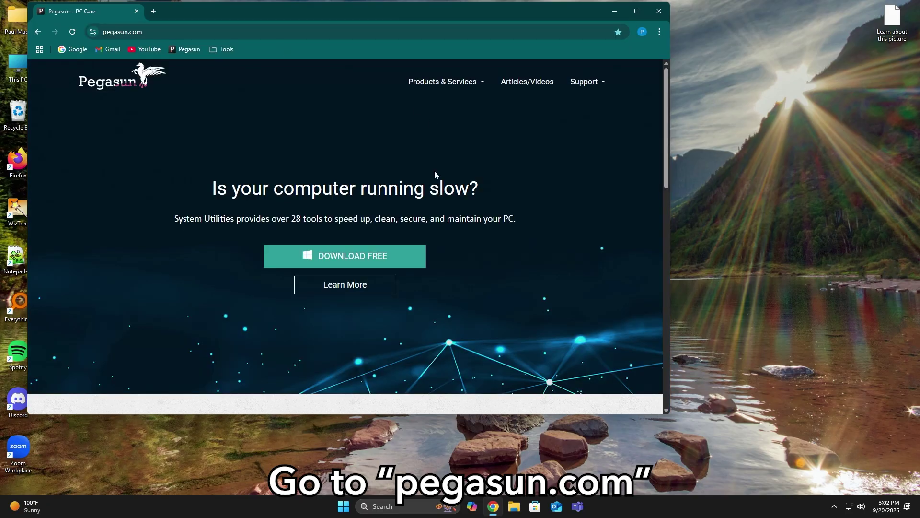
click(366, 261)
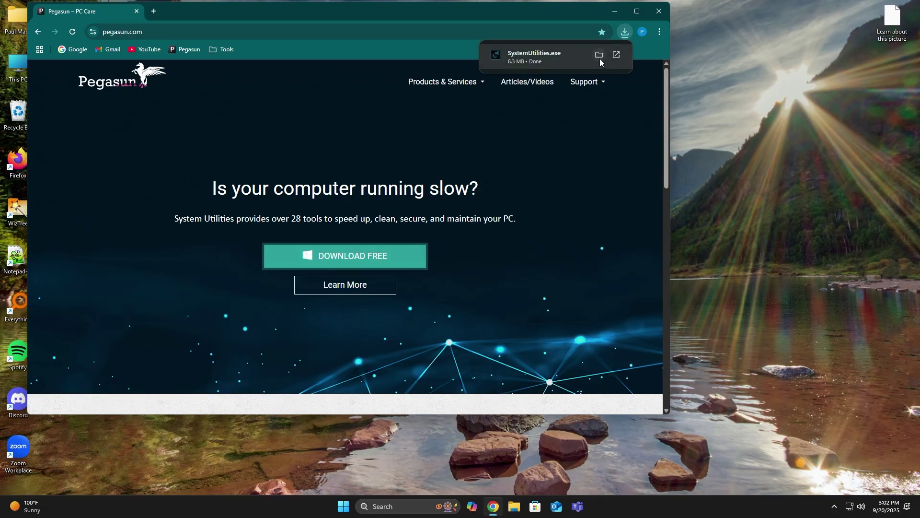
Launch the downloaded SystemUtilities.exe installer and allow it to make changes.
click(600, 58)
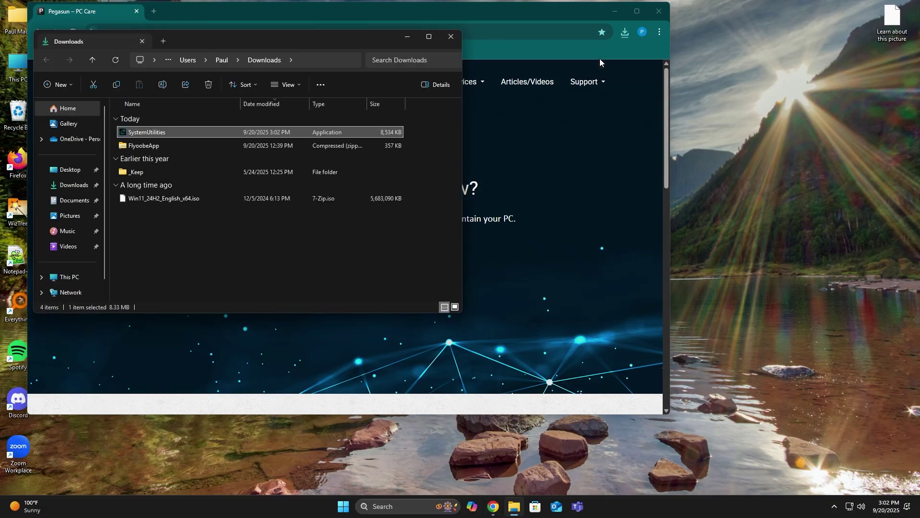
drag(339, 40, 646, 105)
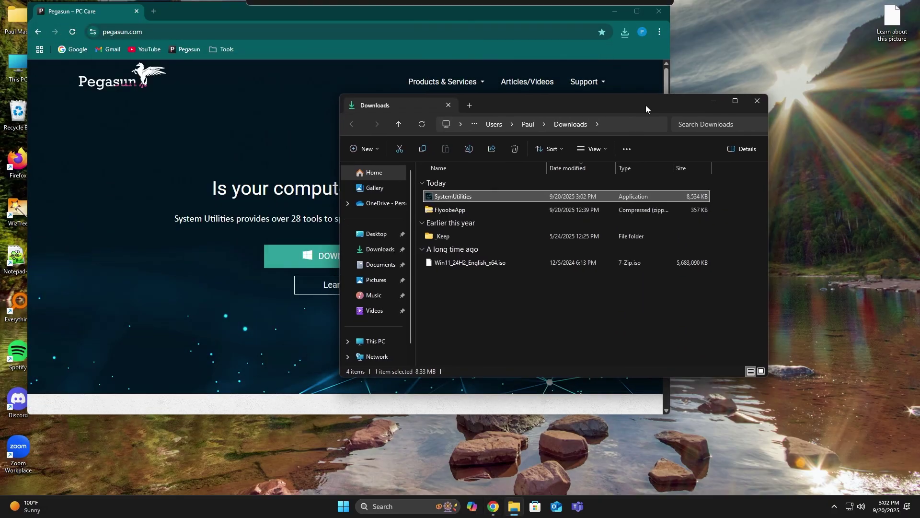
click(381, 249)
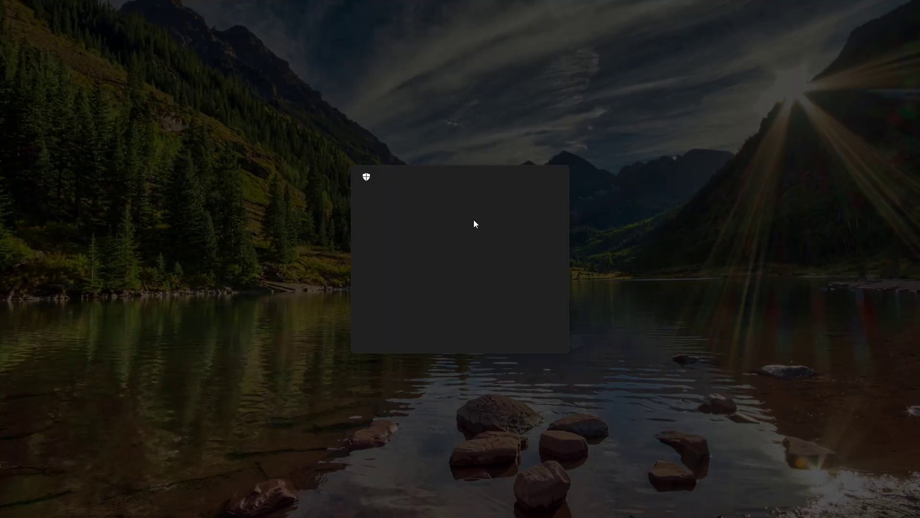
click(536, 334)
mouse_move(597, 497)
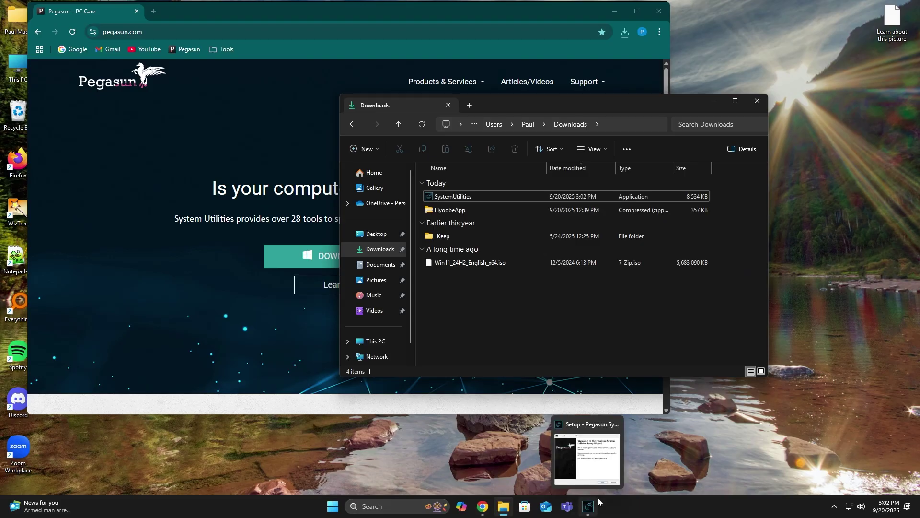
click(591, 456)
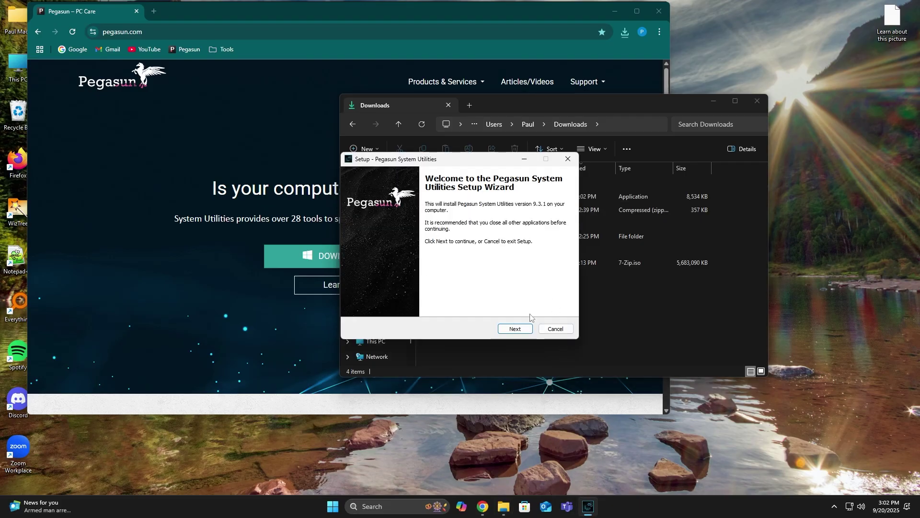
Accept the license, keep the default folders and desktop shortcut, and install.
click(521, 329)
click(525, 330)
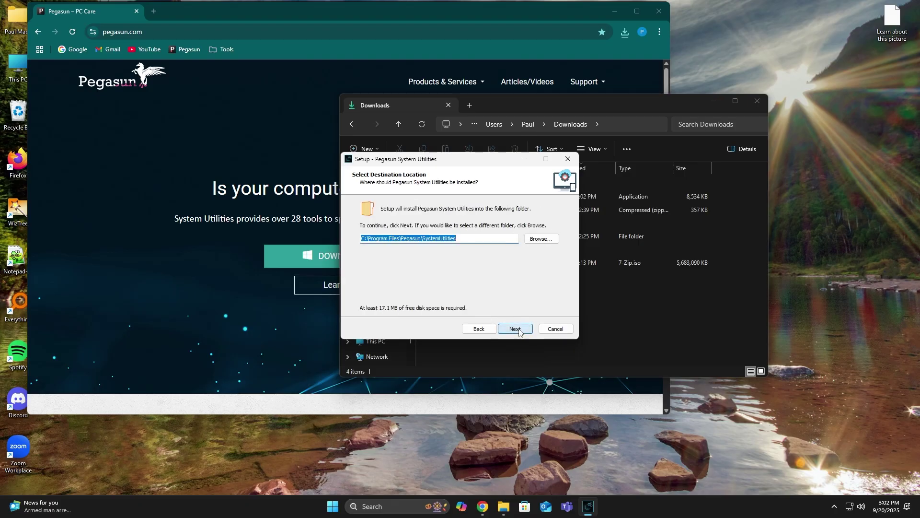
click(520, 330)
click(519, 331)
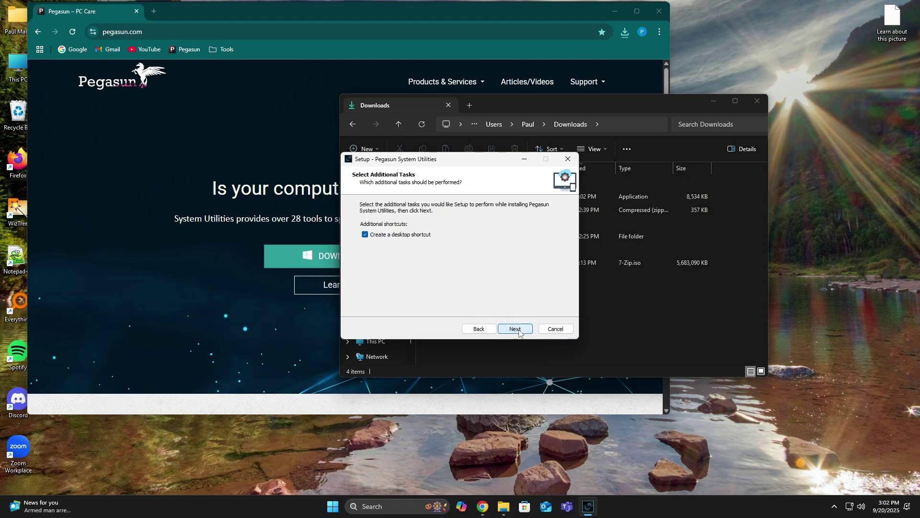
click(520, 329)
click(520, 330)
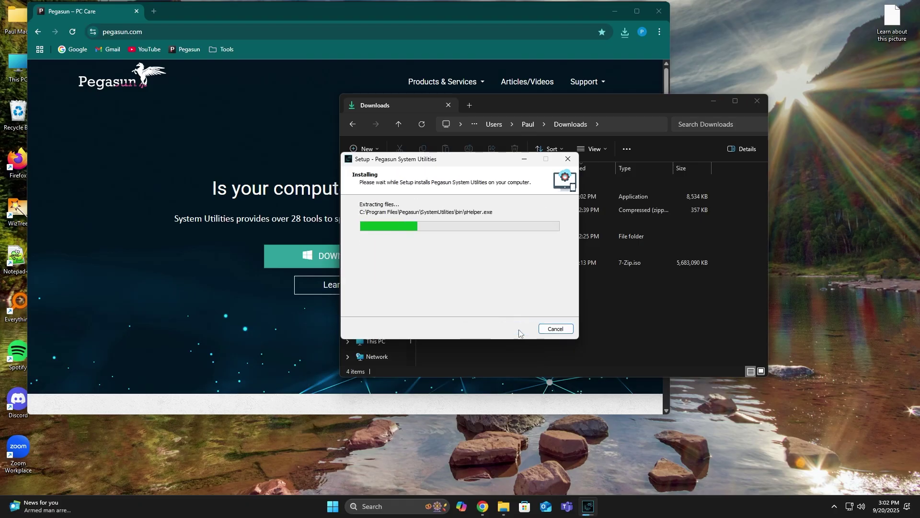
key(super+Home)
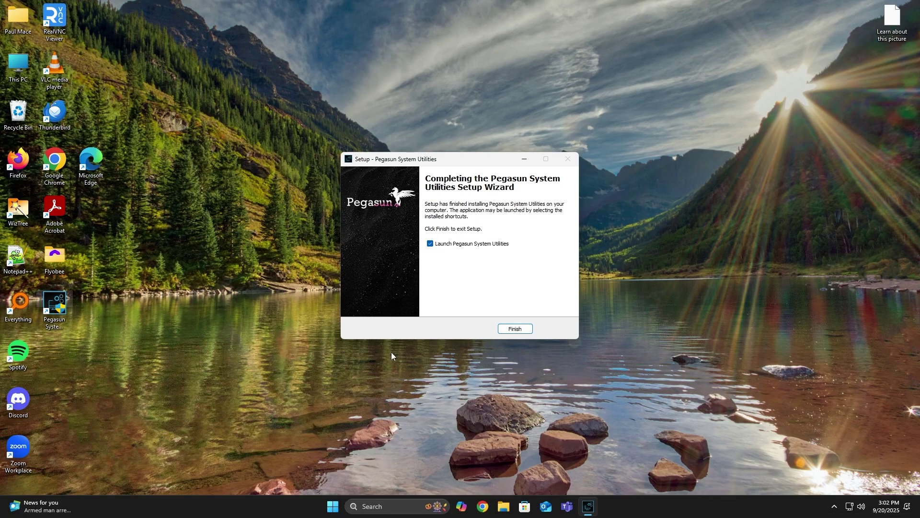
Finish setup, dismiss the tutorial, and save 1-Click Maintenance with the Maximum preset.
click(515, 330)
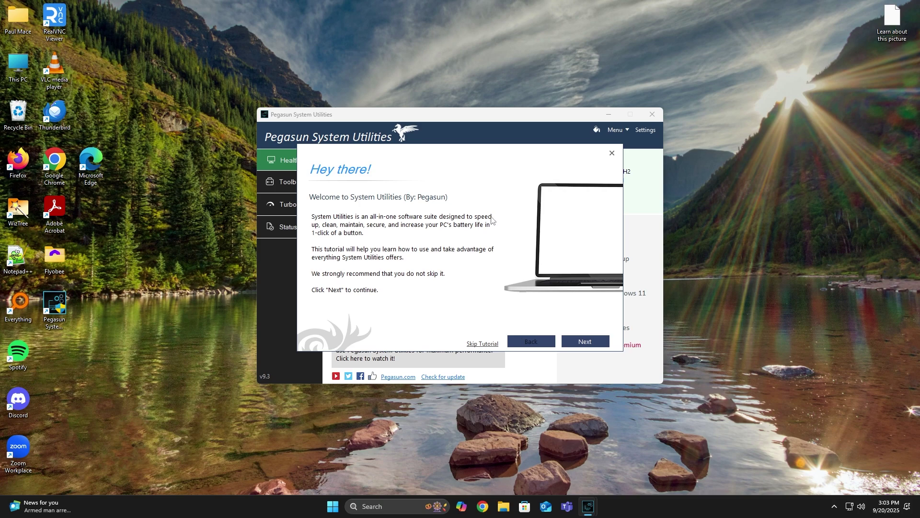
click(612, 153)
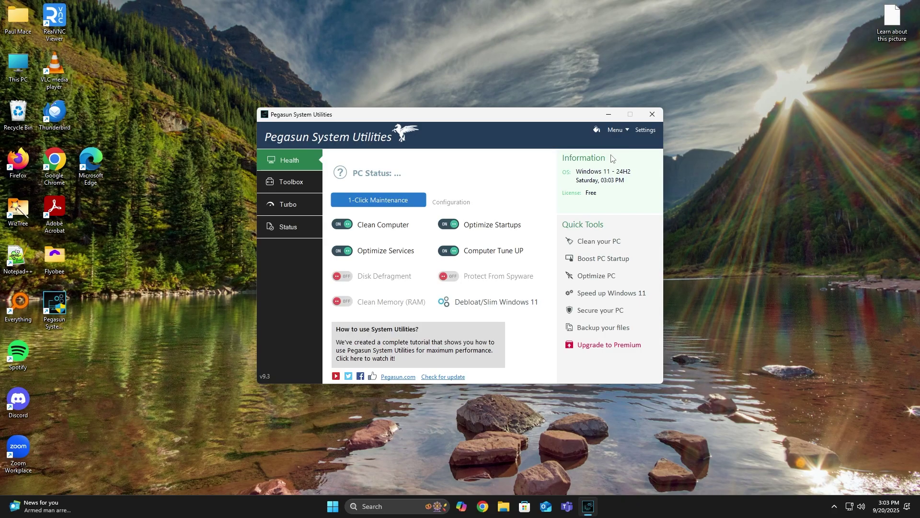
click(649, 133)
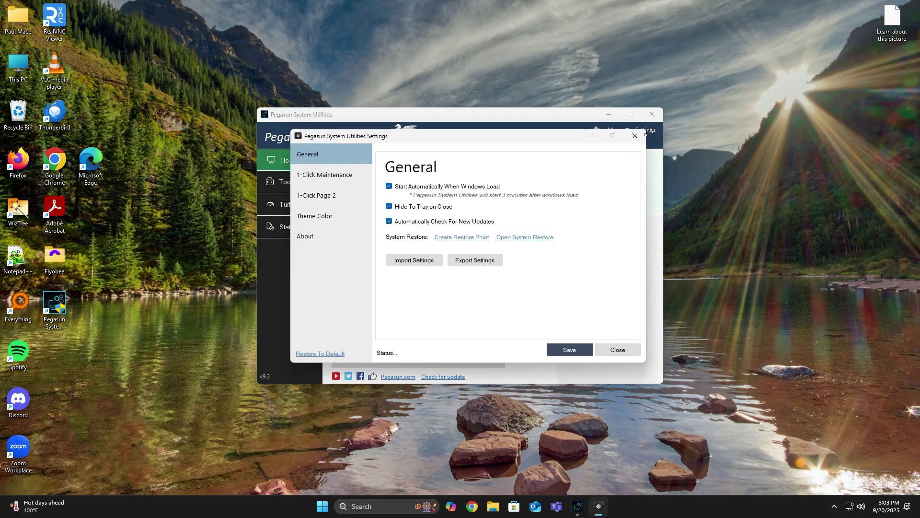
click(347, 177)
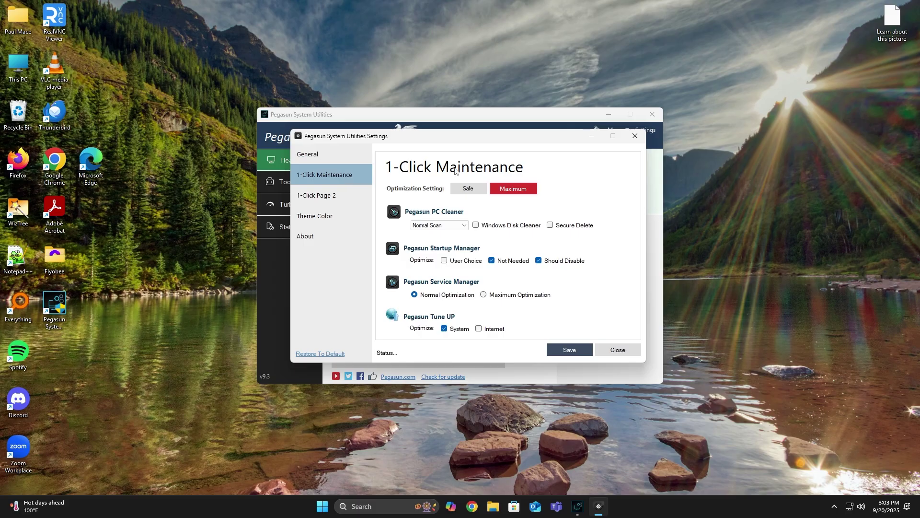
click(516, 190)
click(562, 349)
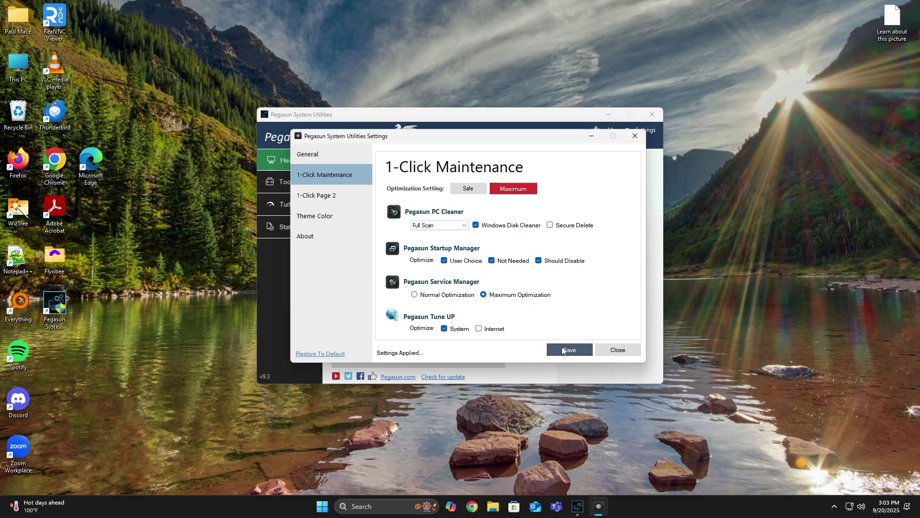
click(617, 350)
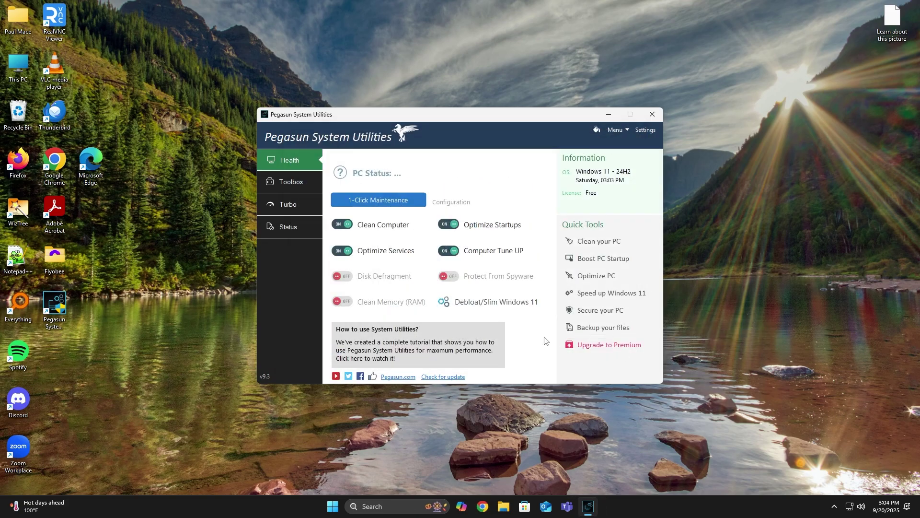
Enable Disk Defragment and run Analyze and Optimize, cleaning about 189 MB and optimizing 54 services.
click(344, 281)
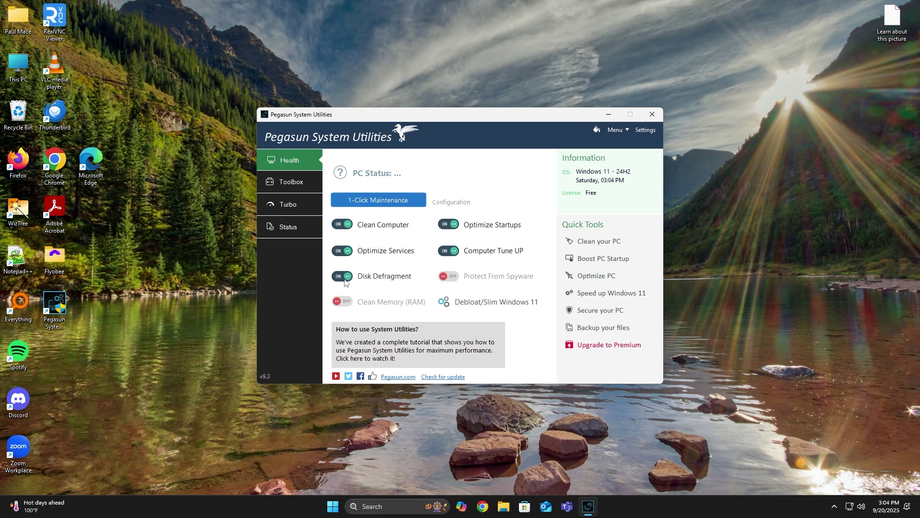
click(403, 203)
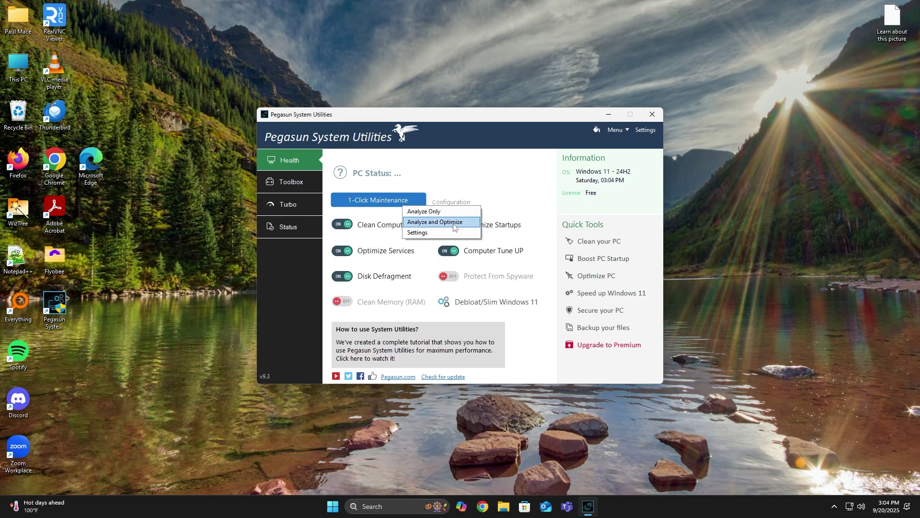
click(454, 226)
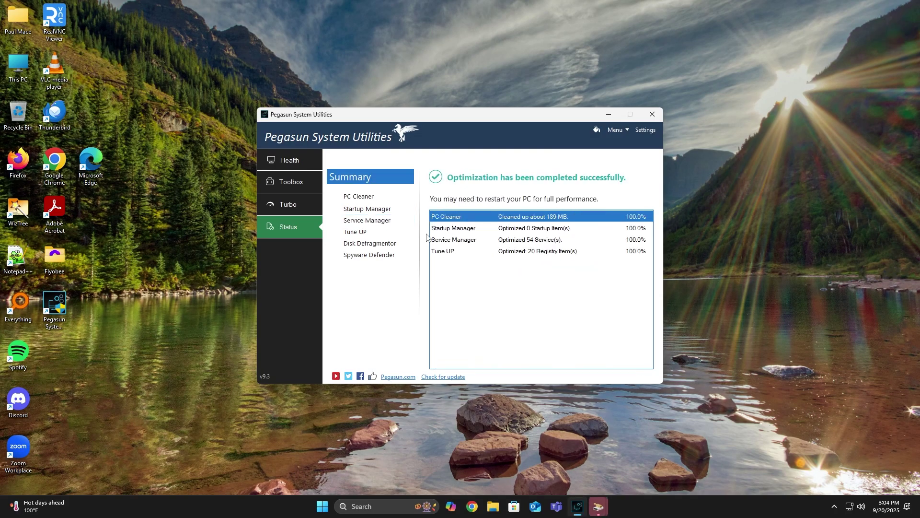
click(291, 160)
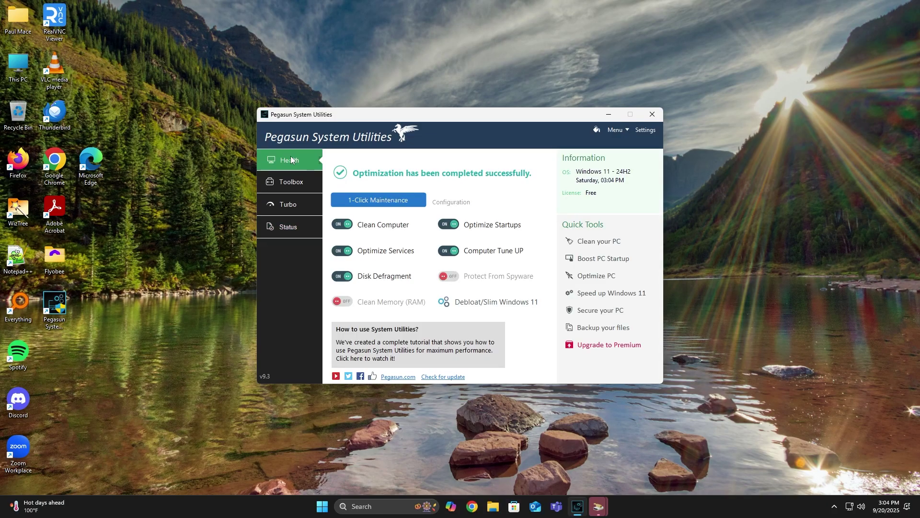
Open the Debloat/Slim Windows 11 optimizer on its Optimize page.
click(529, 304)
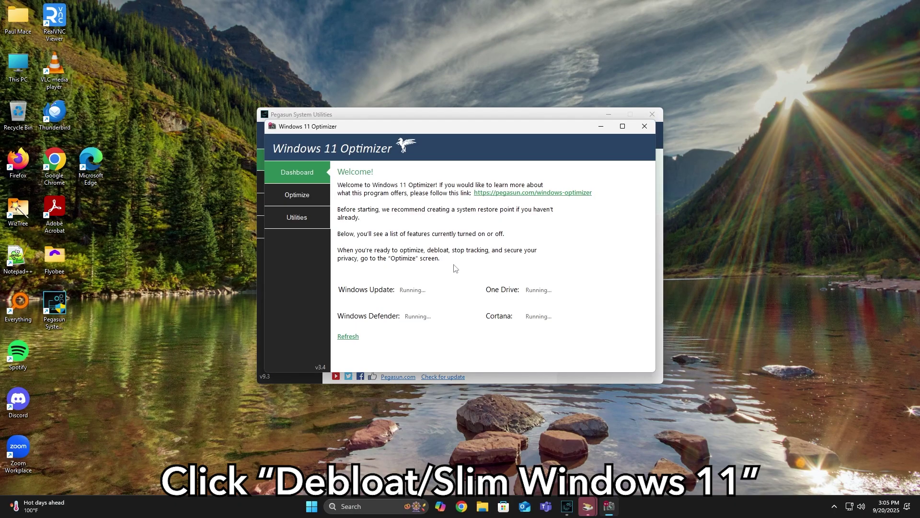
click(319, 196)
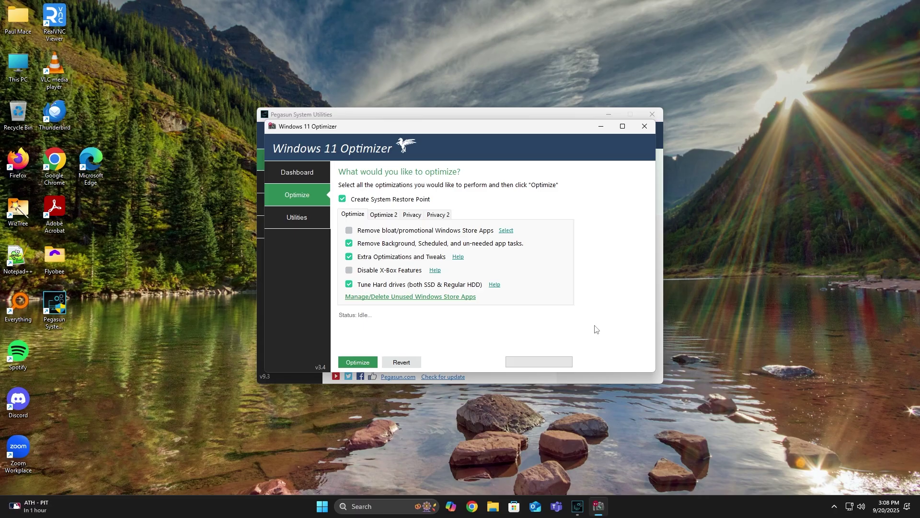
Check bloat app removal, Mixed Reality Portal, Live Tiles and WiFi Sharing optimizations.
click(386, 232)
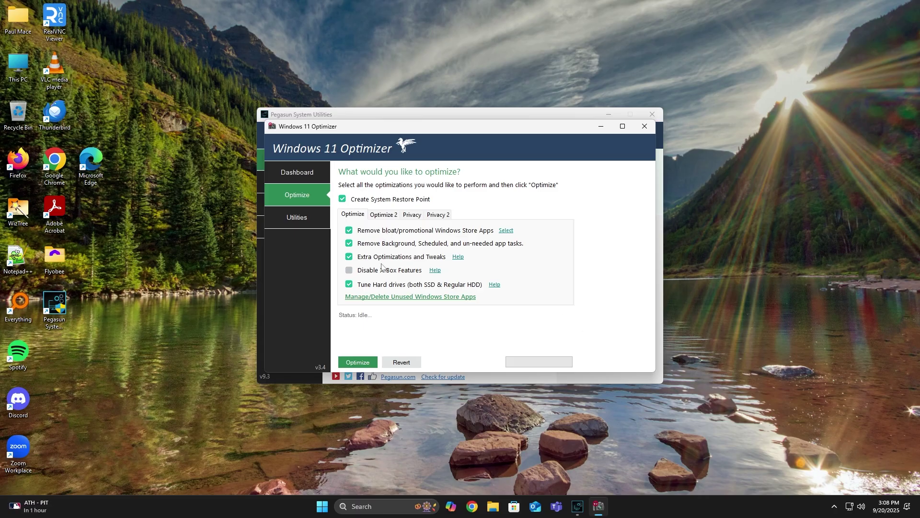
click(386, 216)
click(395, 259)
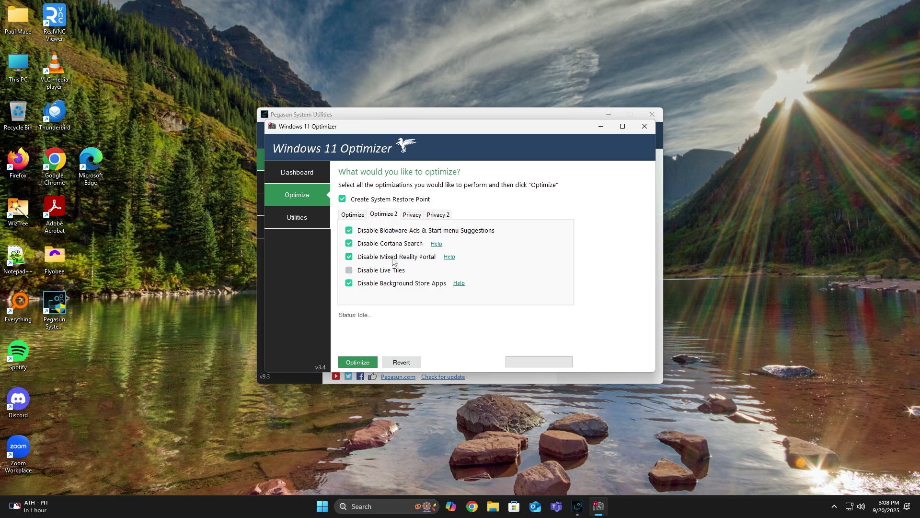
click(392, 273)
click(411, 216)
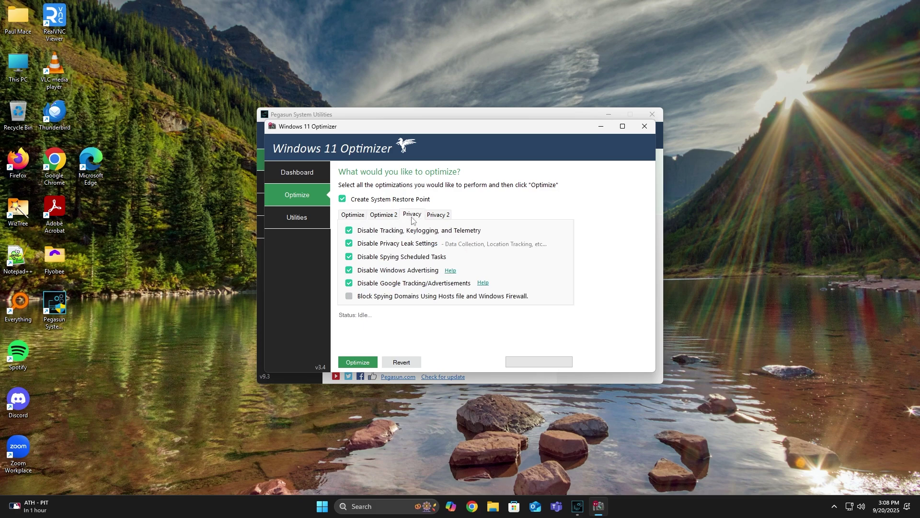
click(438, 215)
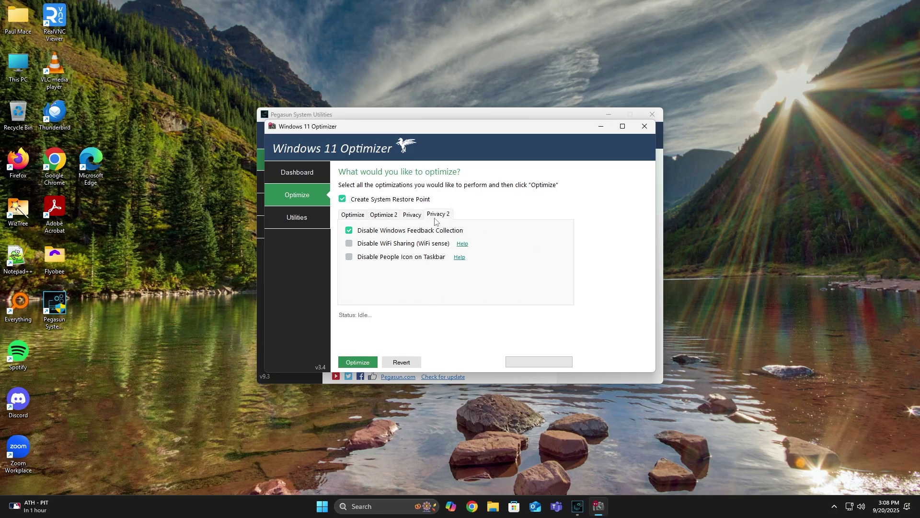
click(420, 243)
click(416, 220)
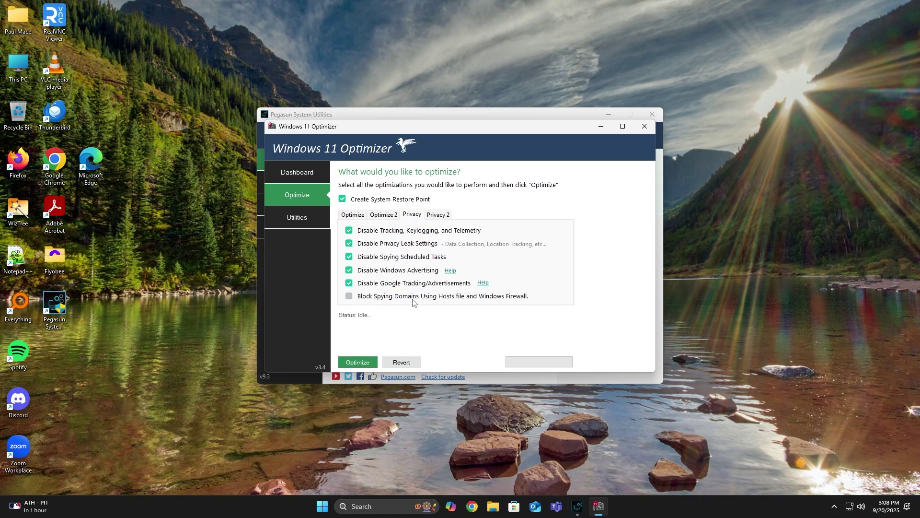
click(389, 217)
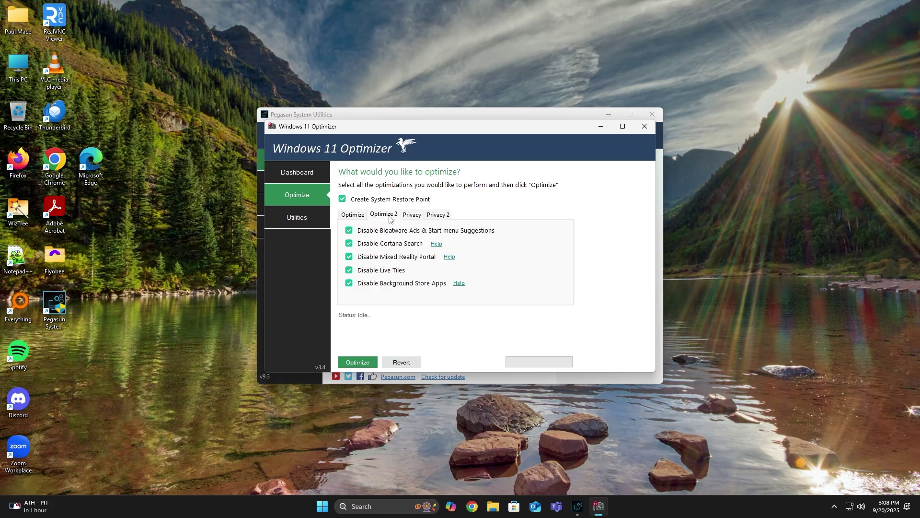
click(357, 216)
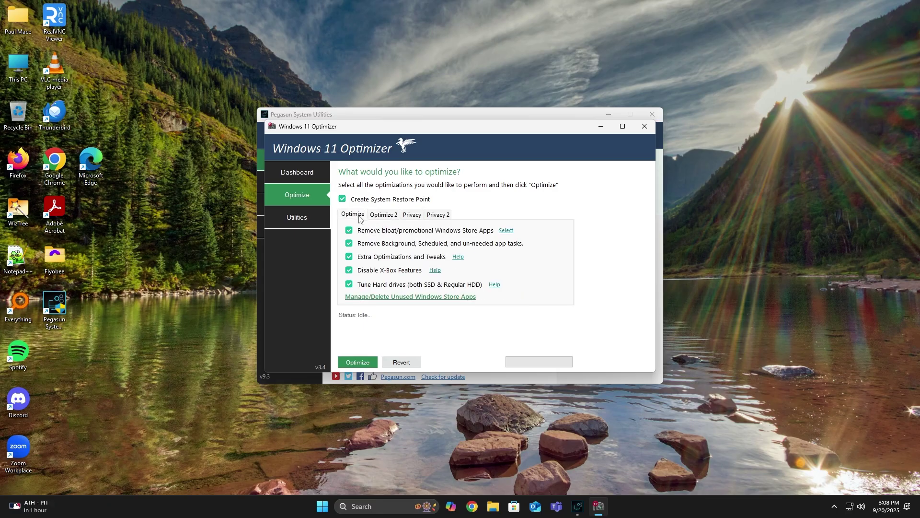
Run the Windows 11 optimization, then close the optimizer and Pegasun System Utilities.
click(359, 364)
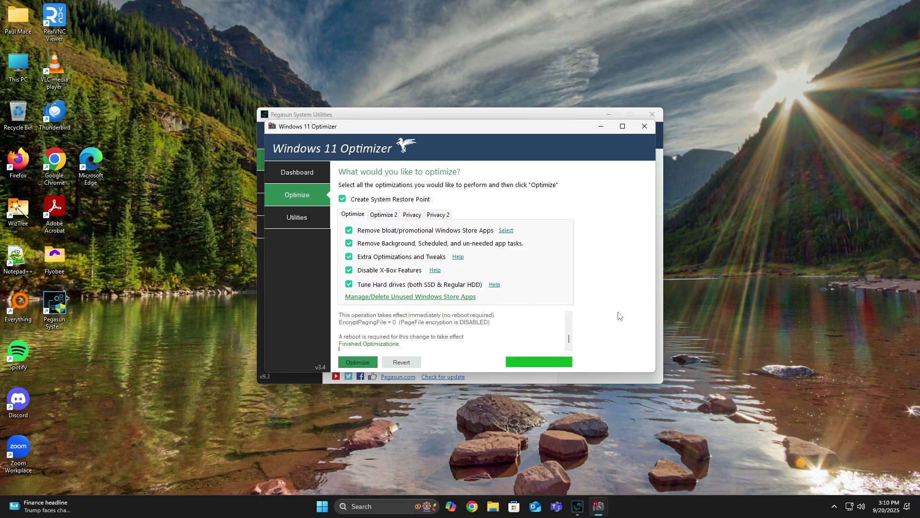
click(644, 126)
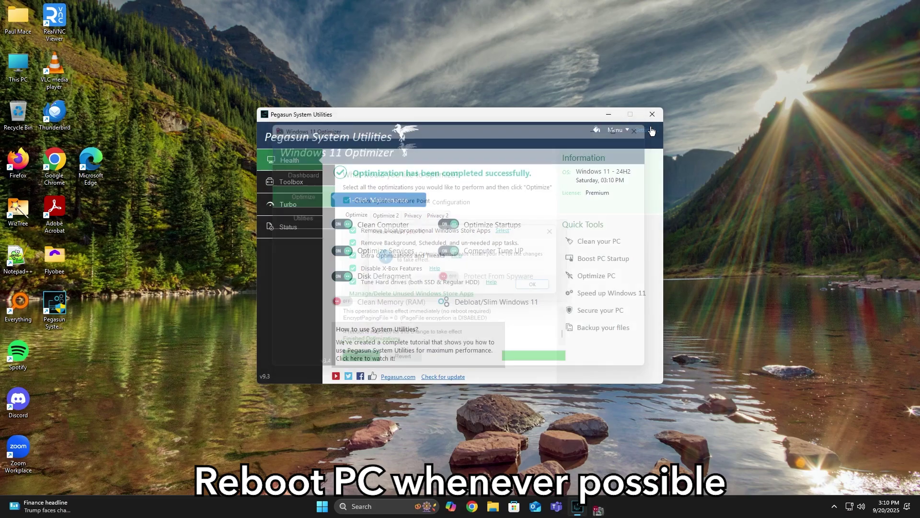
click(652, 115)
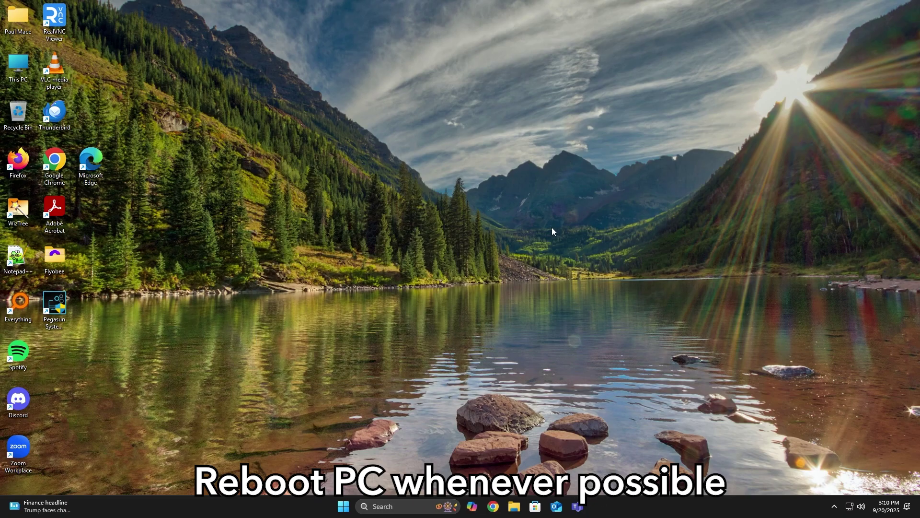